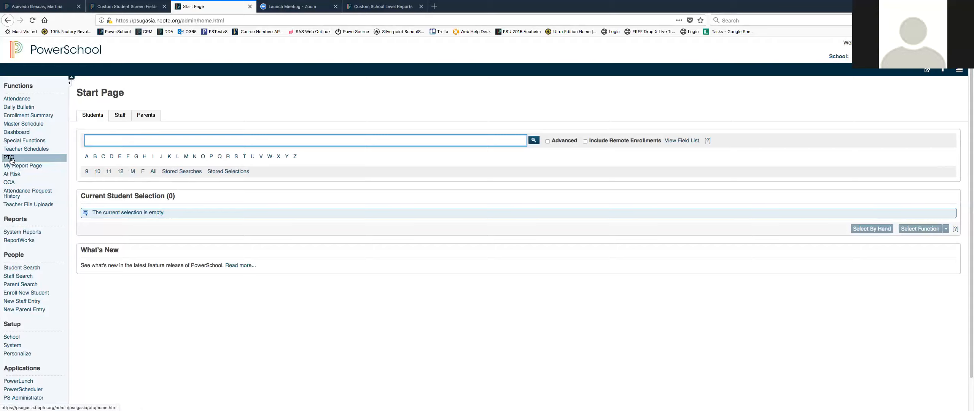
# Open the Parent Teacher Conference sessions list and preview the new session form without saving.
pyautogui.click(12, 160)
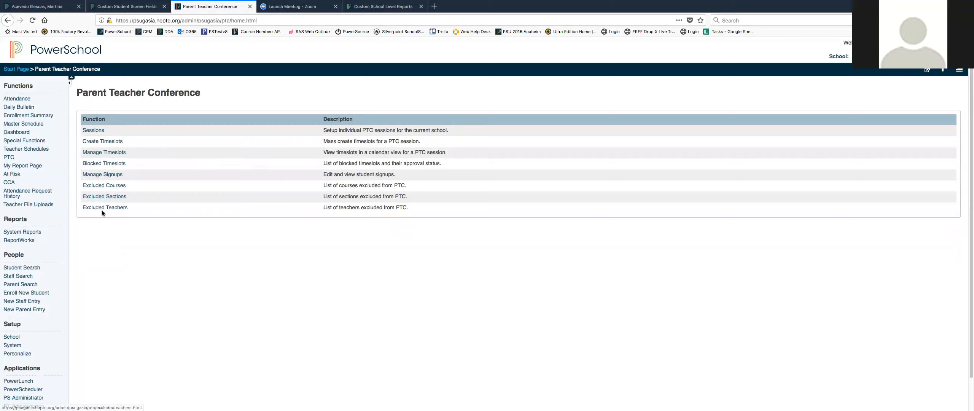
pyautogui.click(92, 132)
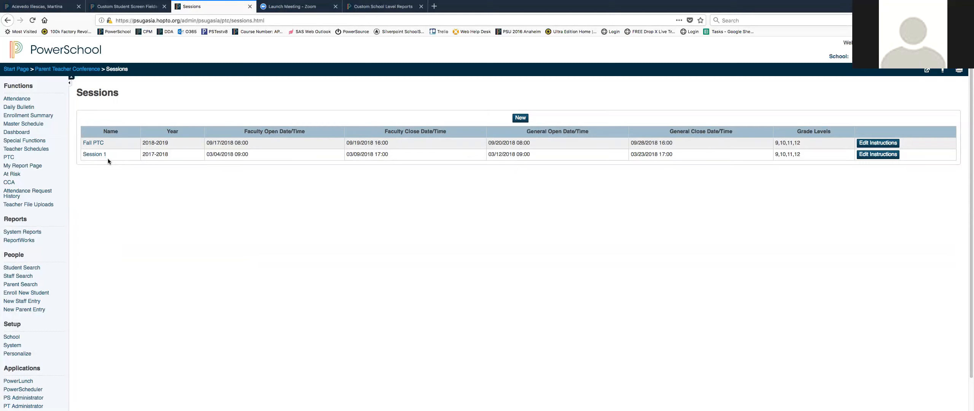
pyautogui.click(520, 118)
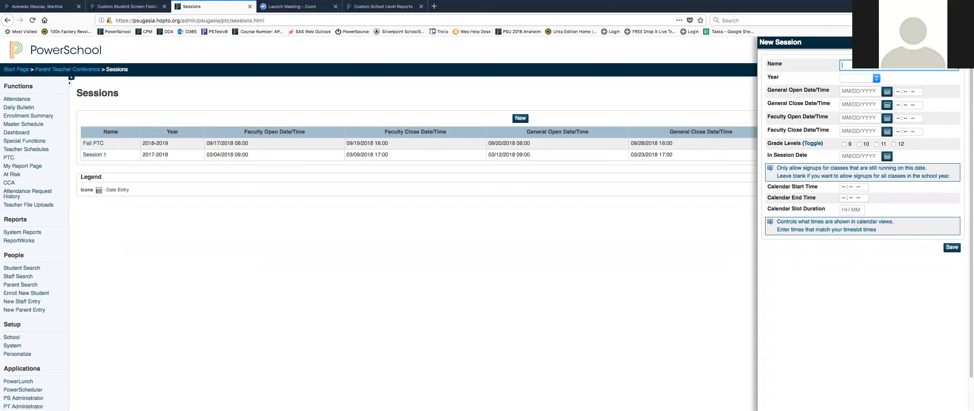
pyautogui.click(626, 95)
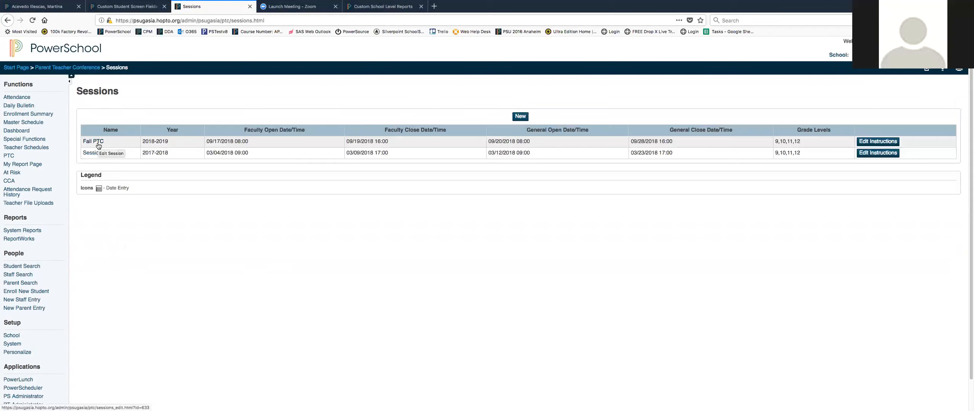
# Open the Fall PTC session and review its settings, closing it without changes.
pyautogui.scroll(1, 98, 145)
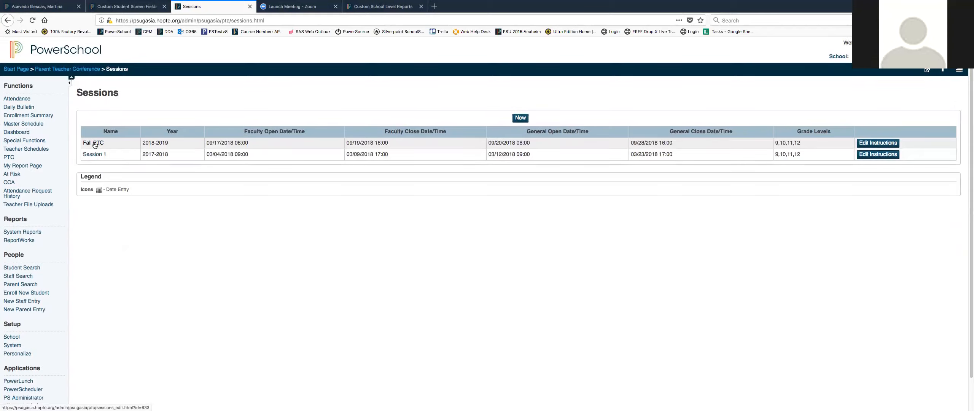
pyautogui.click(95, 144)
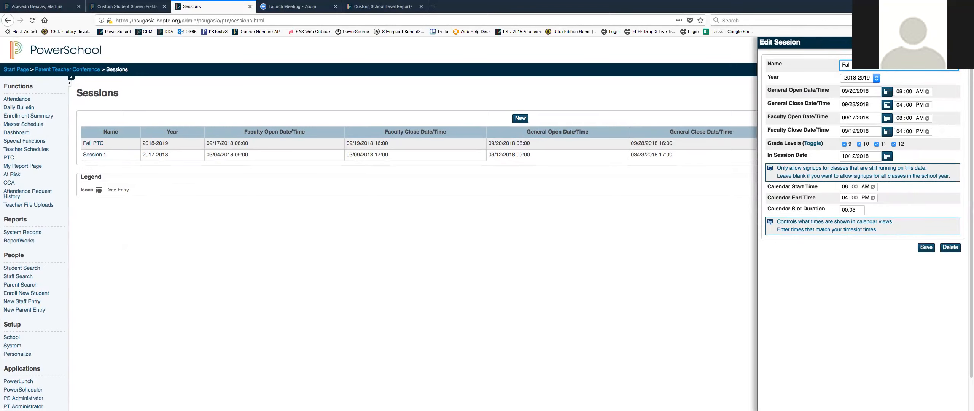
pyautogui.moveTo(869, 66); pyautogui.dragTo(838, 67)
pyautogui.click(807, 252)
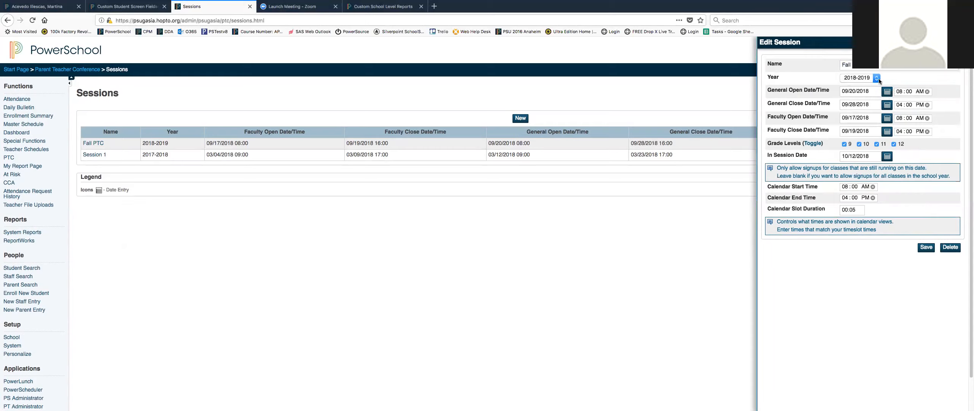
pyautogui.click(874, 78)
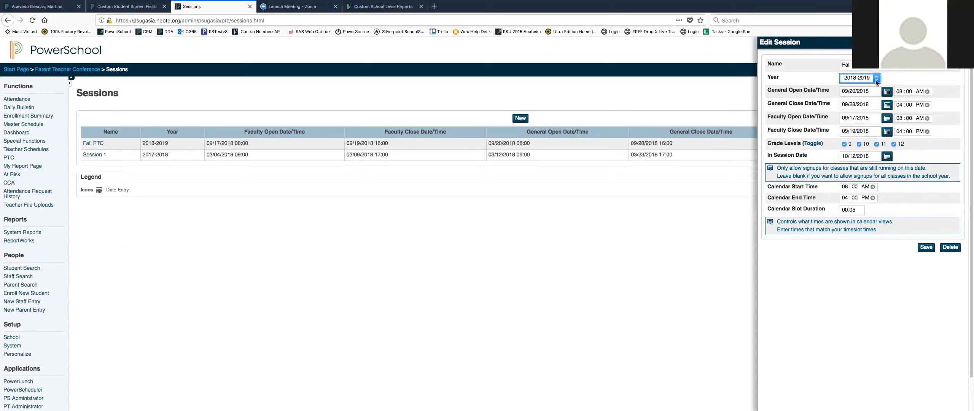
pyautogui.click(843, 305)
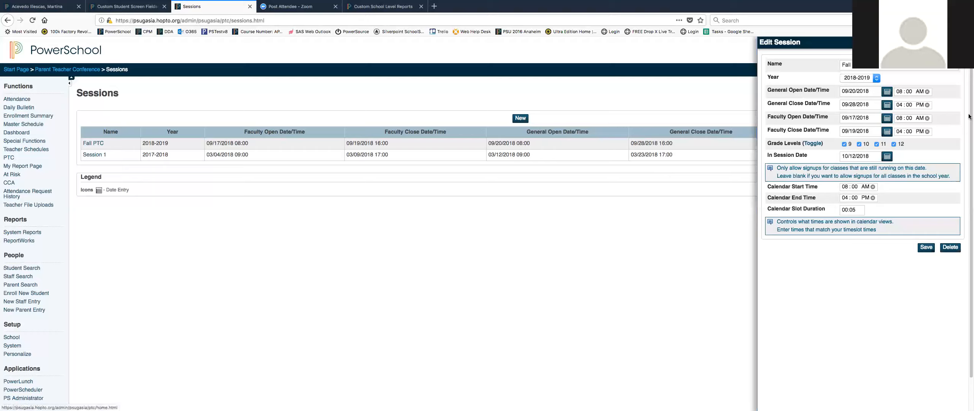
pyautogui.click(961, 43)
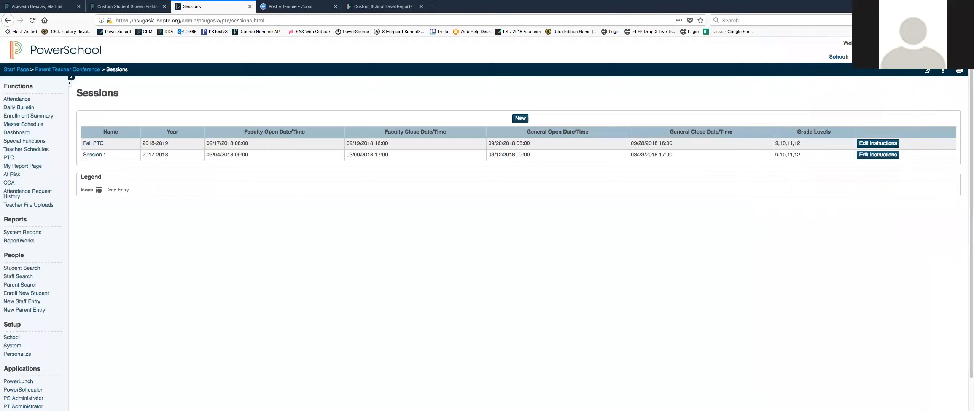
# Open Create Timeslots and choose the Fall PTC session.
pyautogui.click(7, 158)
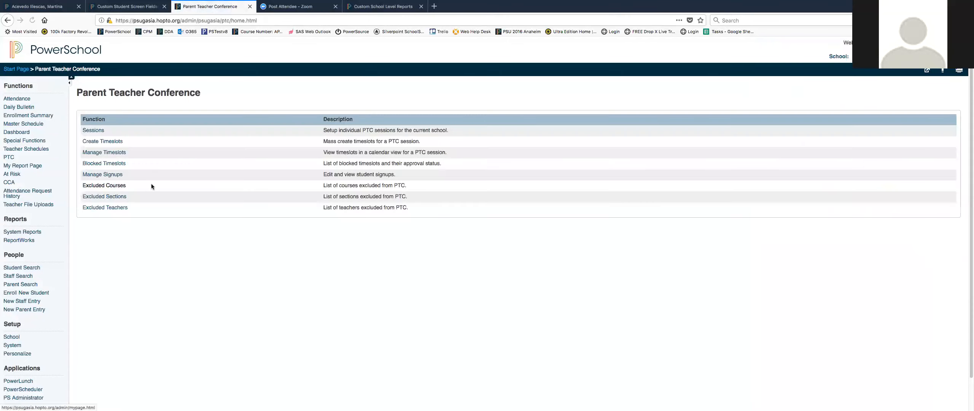
pyautogui.click(109, 142)
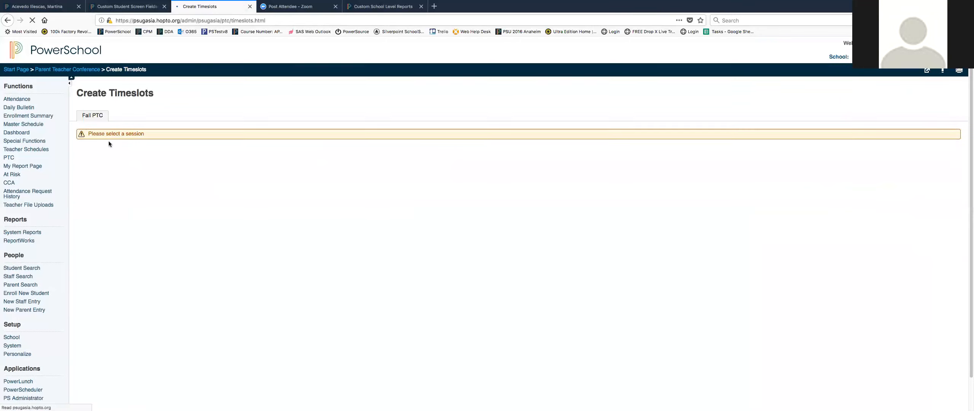
pyautogui.click(97, 119)
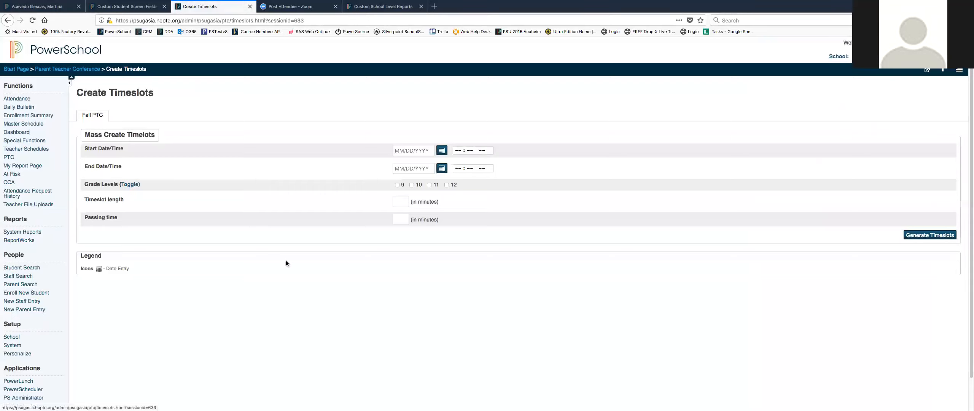
# Set the timeslot start date and time to 10/12/2018 08:00 AM.
pyautogui.click(442, 152)
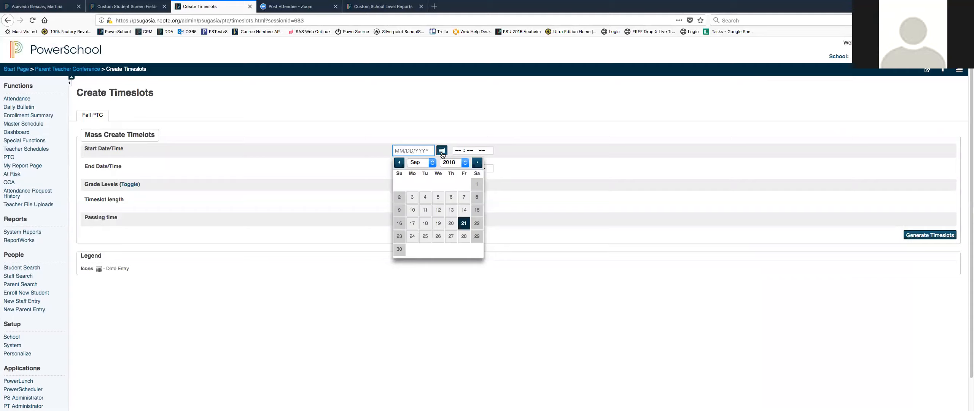
pyautogui.click(432, 163)
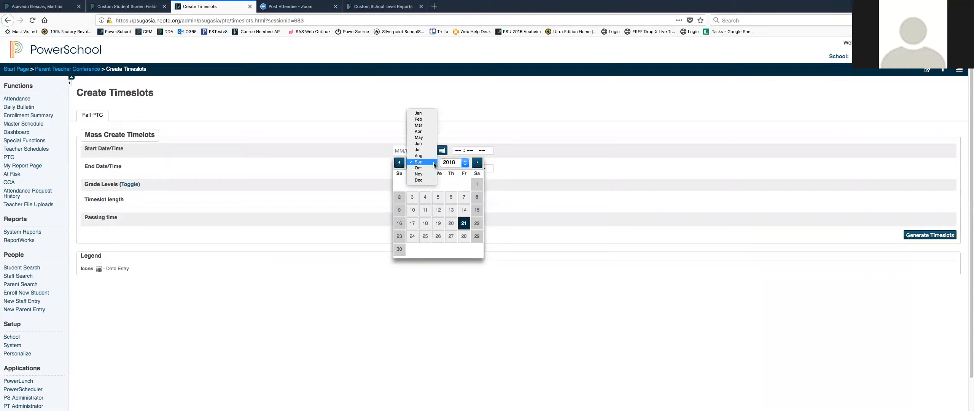
pyautogui.click(430, 168)
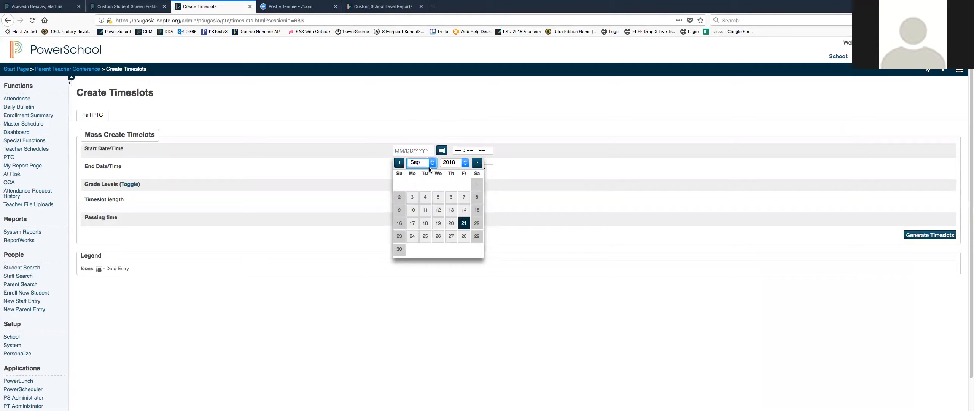
pyautogui.click(463, 197)
pyautogui.click(458, 151)
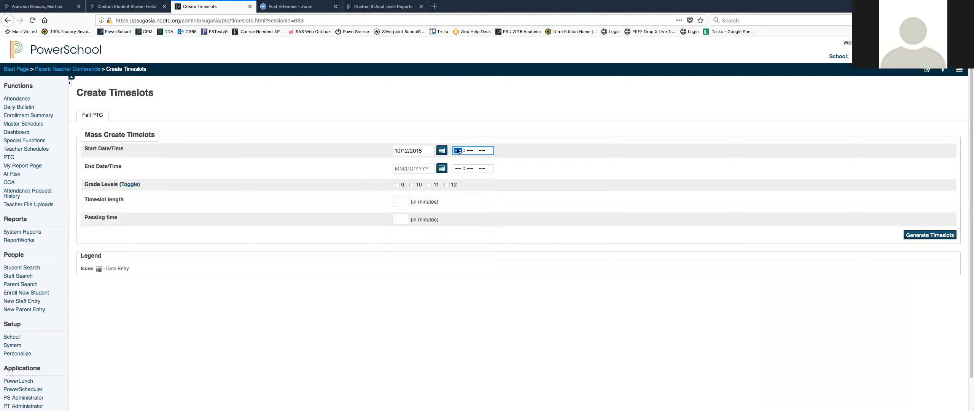
pyautogui.write('08 : 00a')
# Set the timeslot end time to 03:00 PM and the end date to 10/12/2018.
pyautogui.click(457, 169)
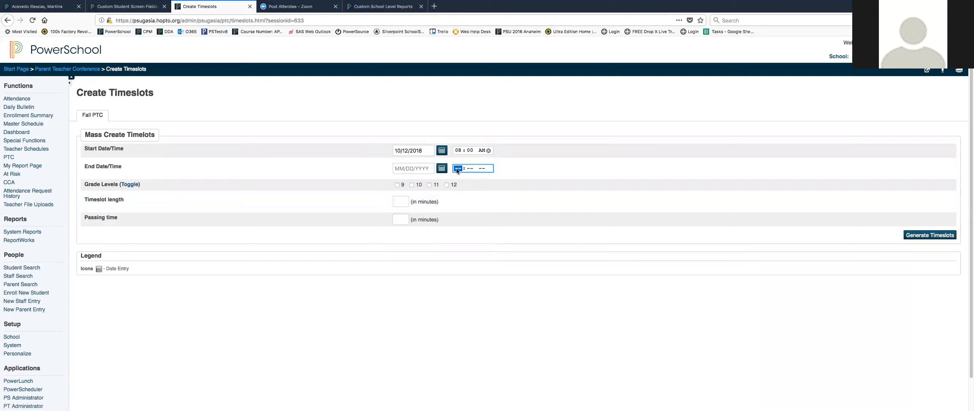
pyautogui.write('3:00p')
pyautogui.click(442, 168)
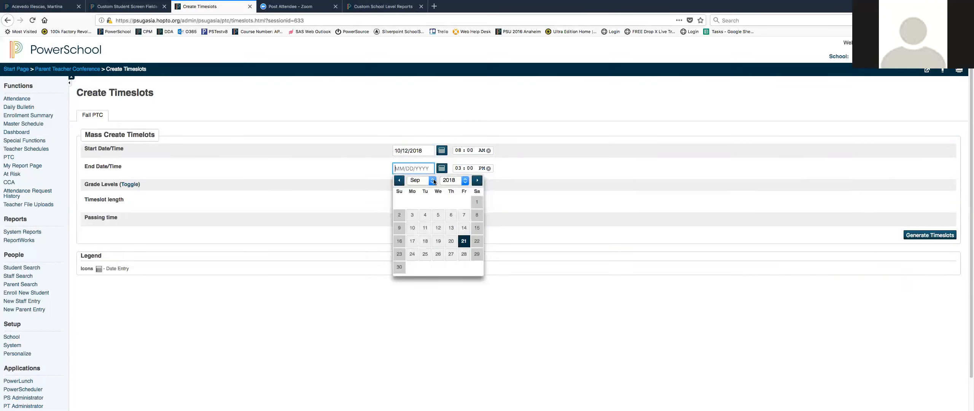
pyautogui.click(434, 181)
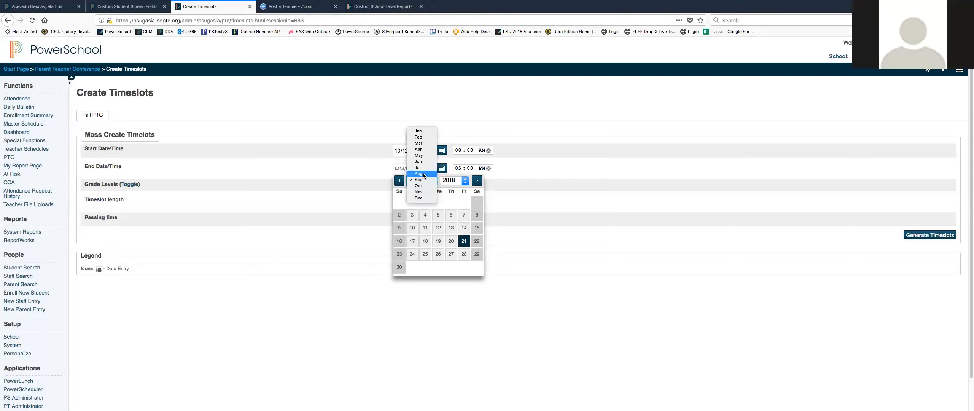
pyautogui.click(419, 174)
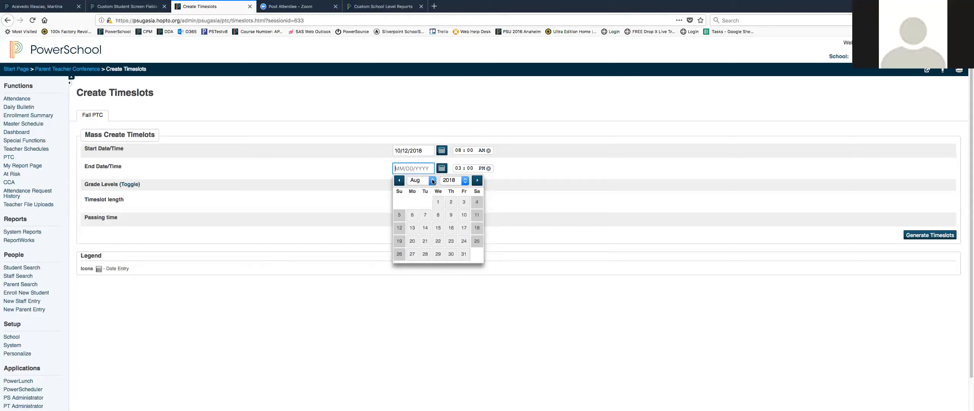
pyautogui.click(432, 182)
pyautogui.click(421, 195)
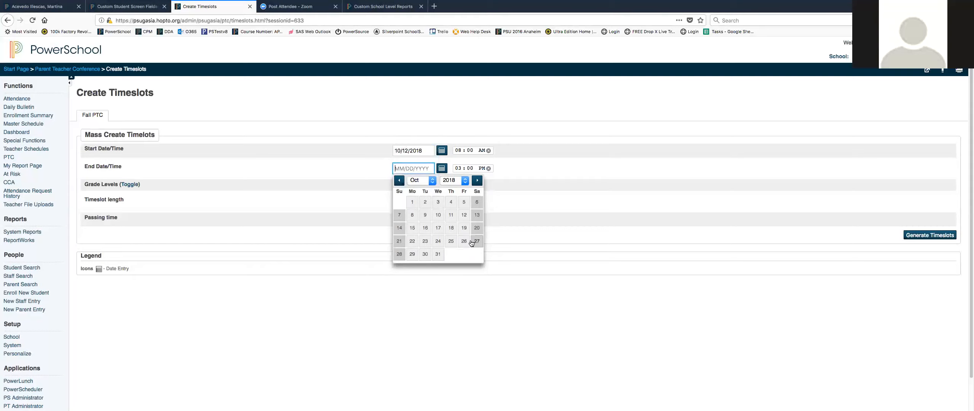
pyautogui.click(464, 215)
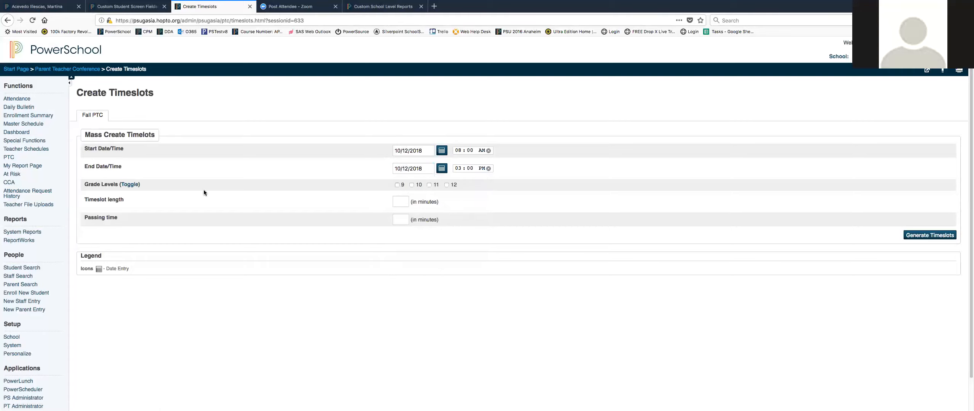
# Generate timeslots for all grade levels with a 10-minute timeslot length and 5-minute passing time.
pyautogui.click(130, 184)
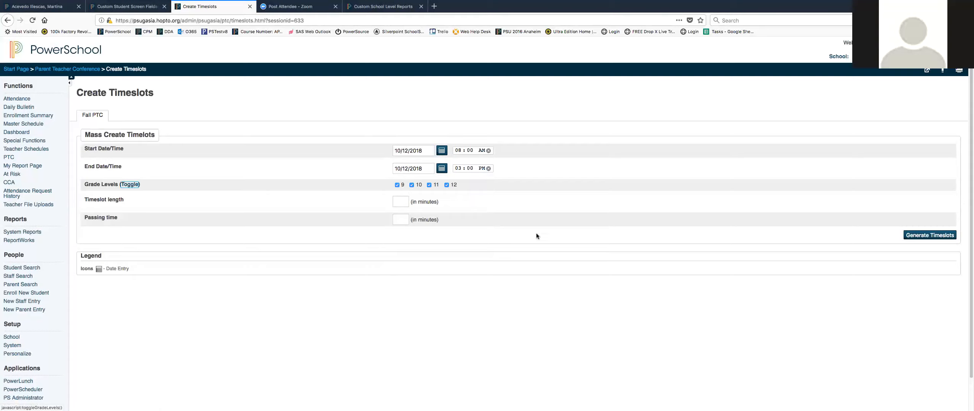
pyautogui.click(394, 202)
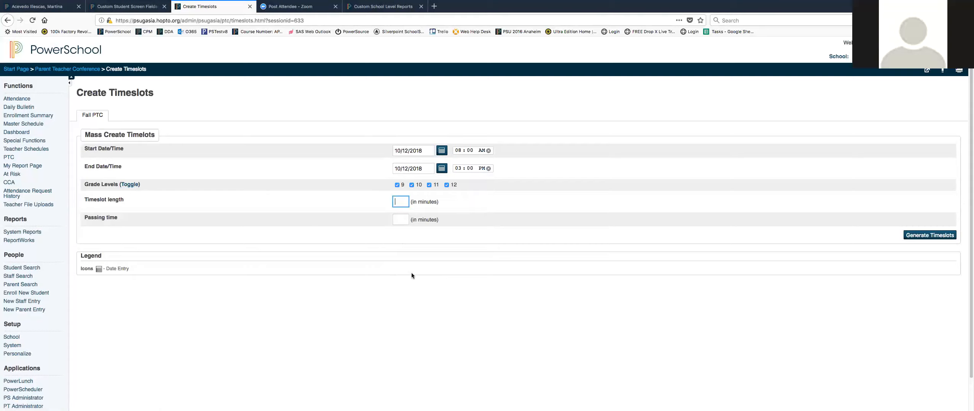
pyautogui.write('10')
pyautogui.click(395, 220)
pyautogui.click(917, 236)
# Scroll through the generated timeslot list.
pyautogui.scroll(-5, 807, 249)
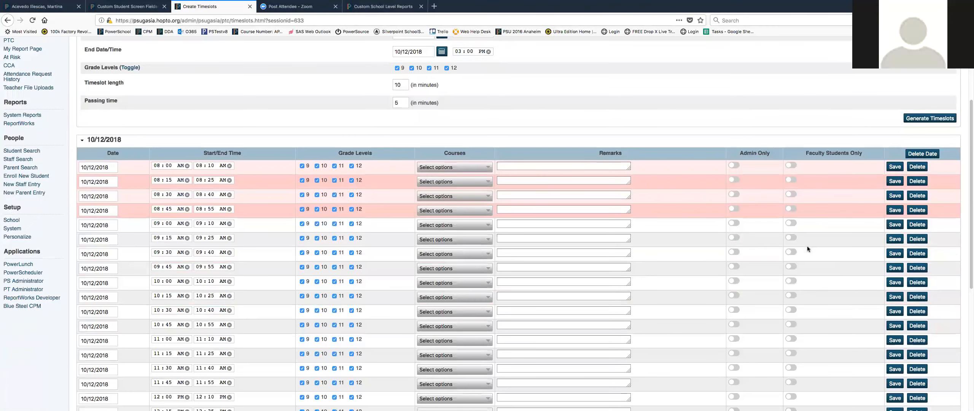
pyautogui.scroll(-10, 807, 249)
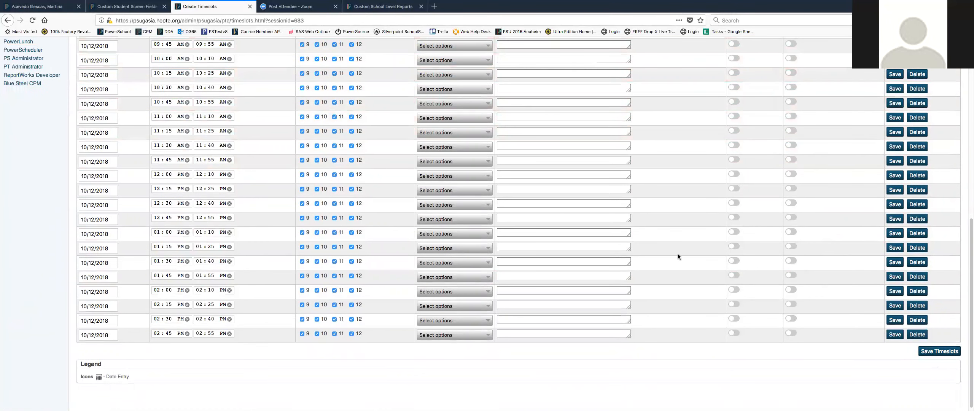
pyautogui.scroll(15, 676, 218)
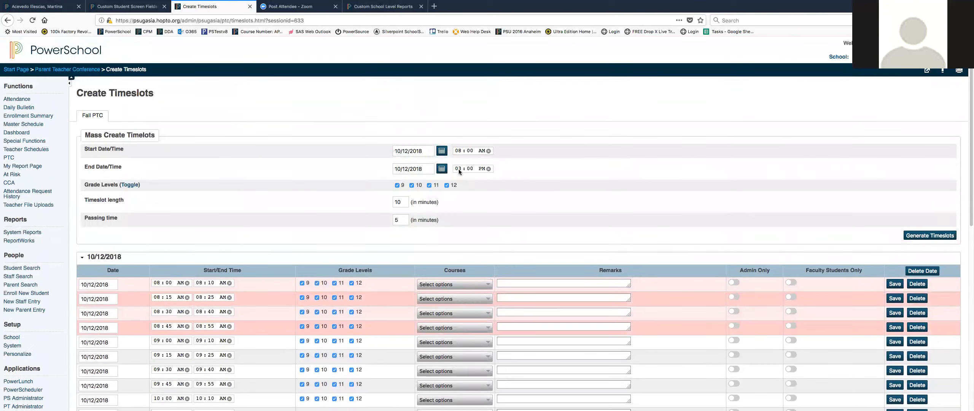
# Change the end time to 09:00 AM and regenerate the timeslots.
pyautogui.click(458, 170)
pyautogui.write('9')
pyautogui.click(926, 236)
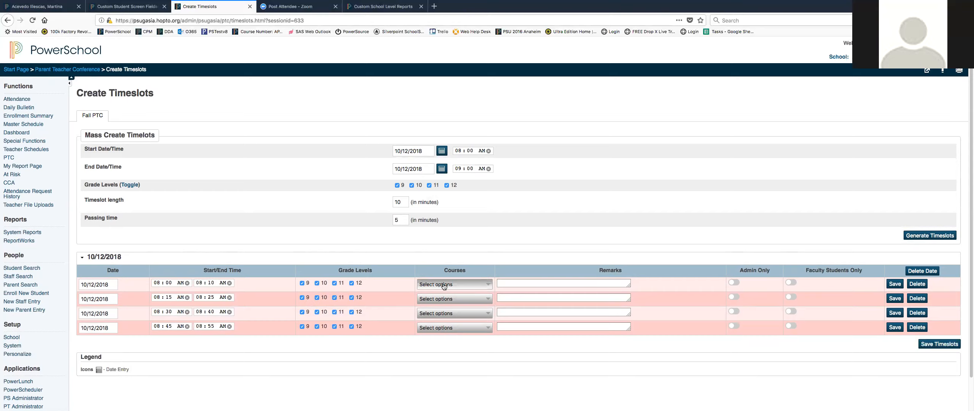
pyautogui.click(444, 285)
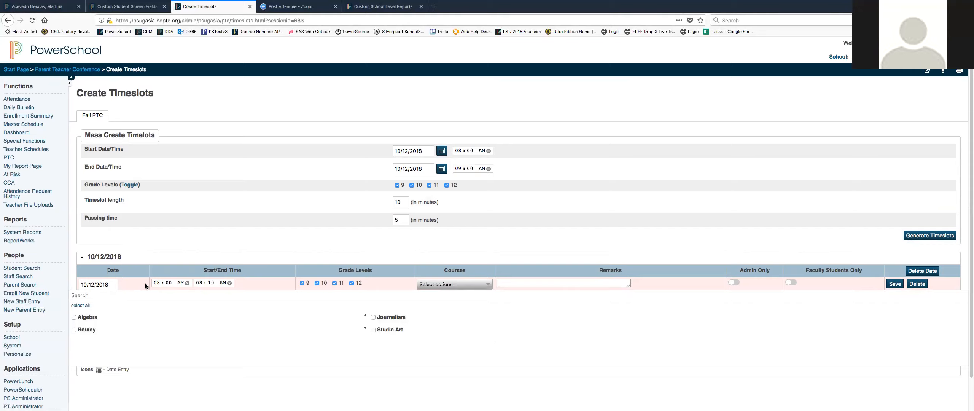
pyautogui.click(73, 317)
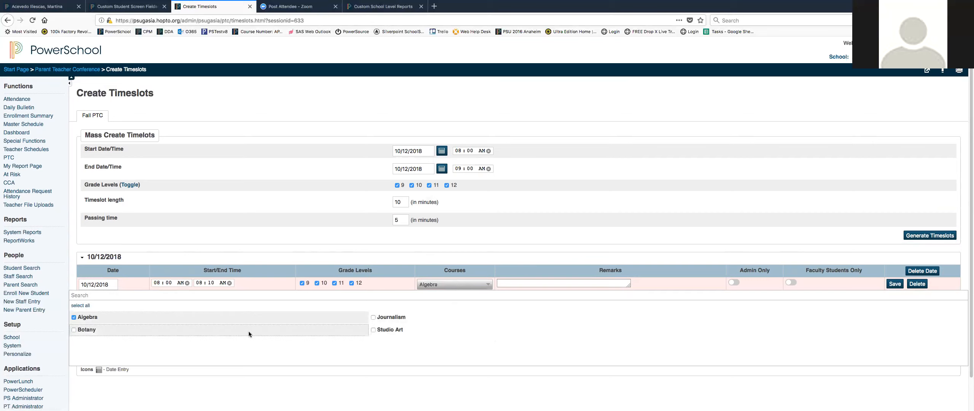
pyautogui.click(74, 316)
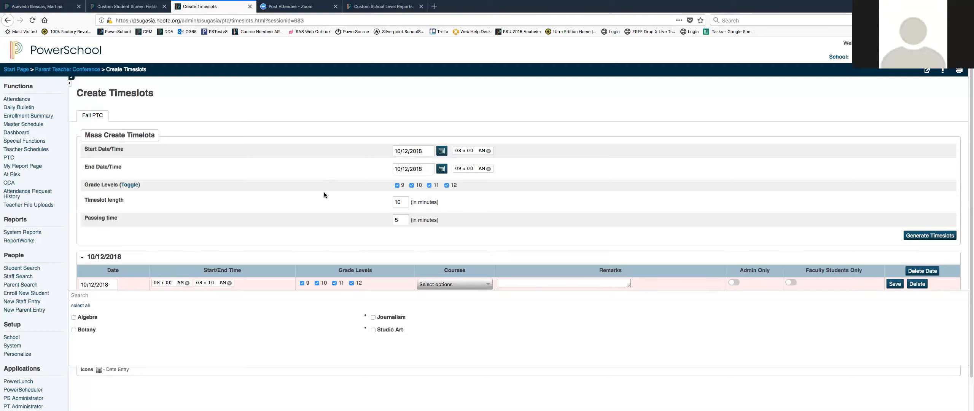
pyautogui.click(465, 234)
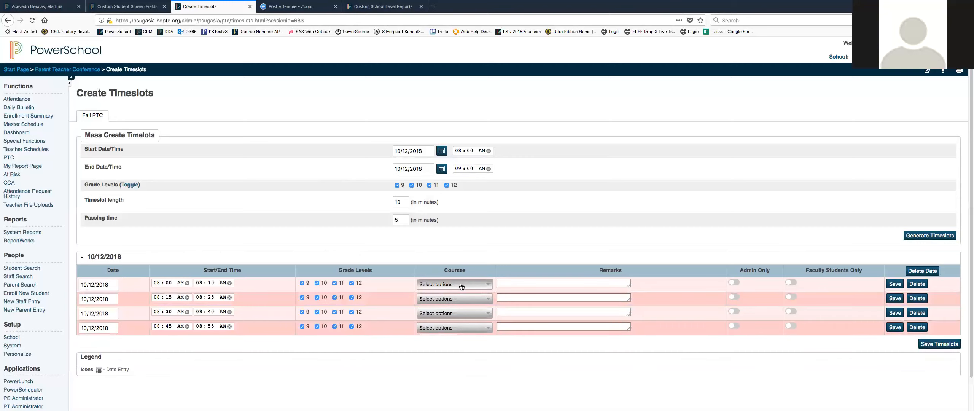
pyautogui.click(518, 284)
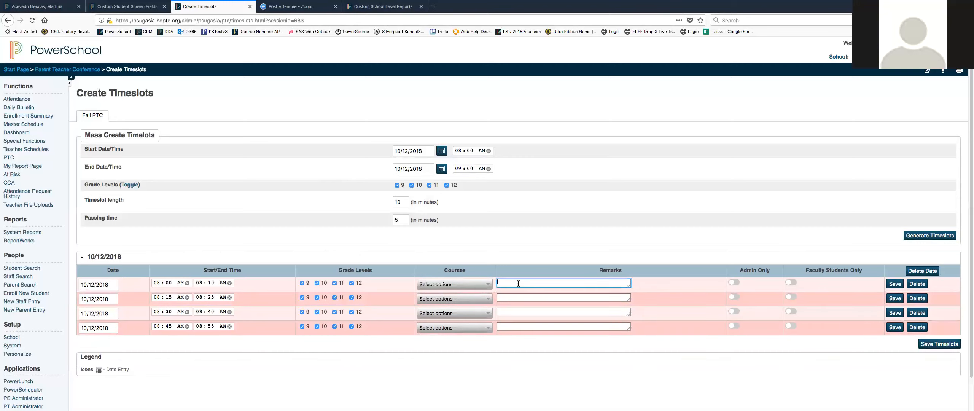
pyautogui.click(734, 282)
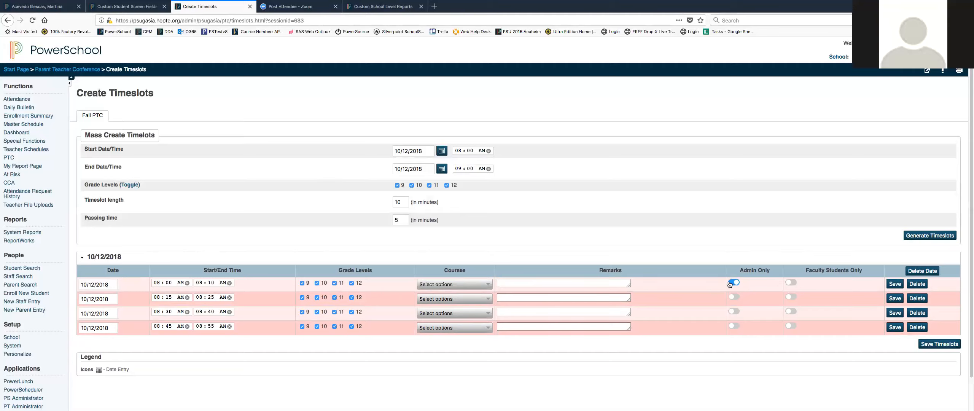
pyautogui.click(793, 283)
pyautogui.click(791, 297)
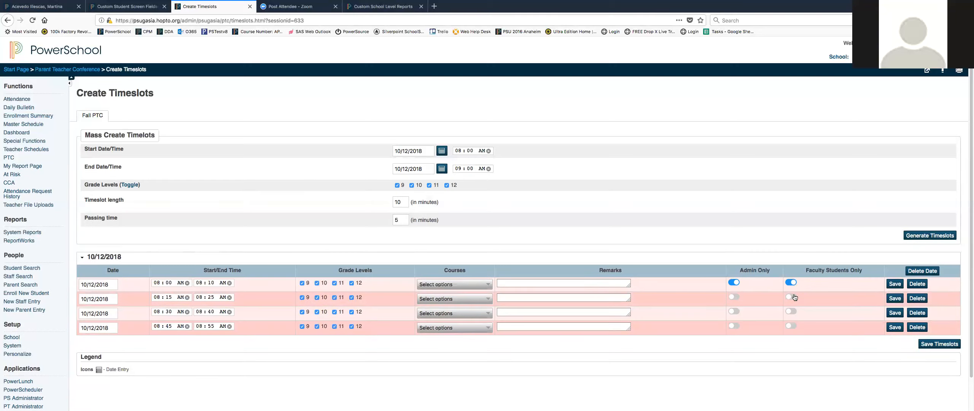
pyautogui.click(794, 313)
pyautogui.click(790, 286)
pyautogui.click(789, 298)
pyautogui.click(790, 311)
pyautogui.click(733, 282)
# Save the timeslots and return to the Parent Teacher Conference page.
pyautogui.click(938, 345)
pyautogui.click(8, 159)
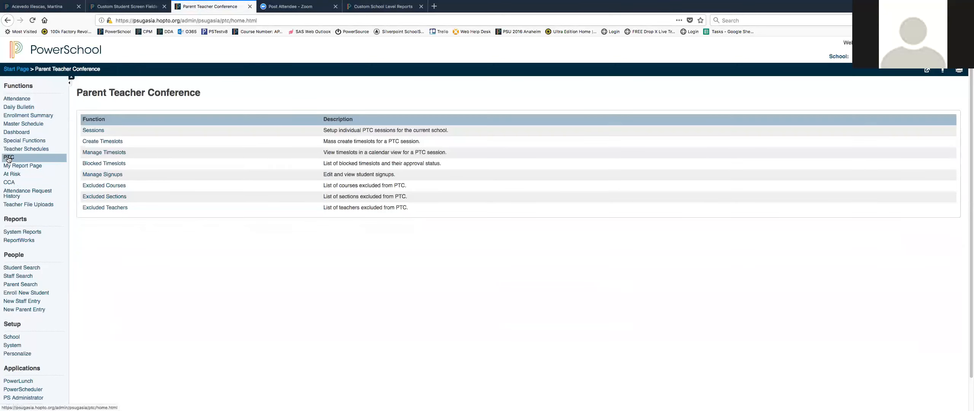
# Open the Fall PTC timeslot calendar and inspect a Friday timeslot's details and its course options.
pyautogui.click(95, 153)
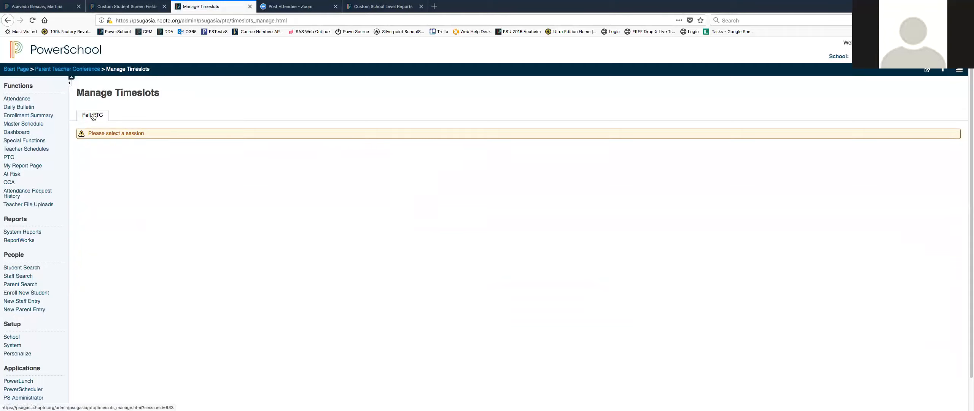
pyautogui.click(92, 116)
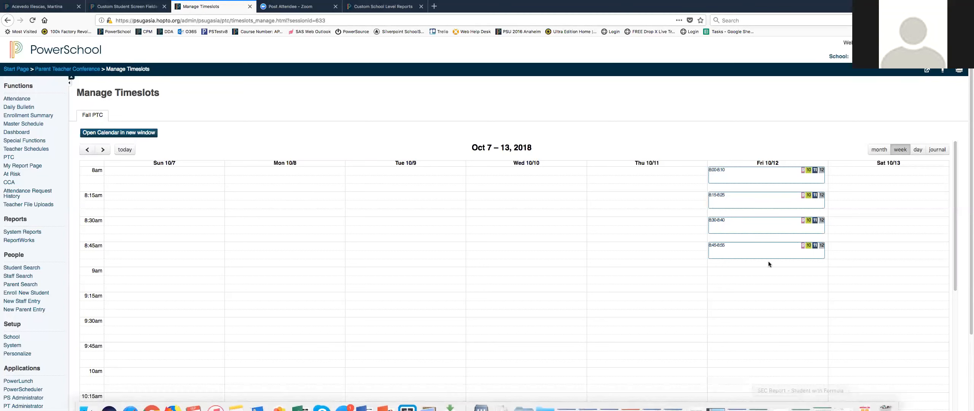
pyautogui.click(767, 176)
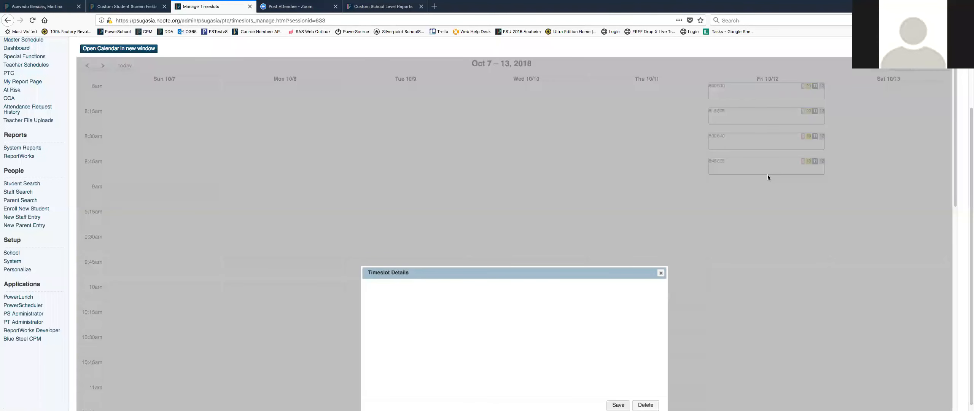
pyautogui.scroll(-3, 576, 223)
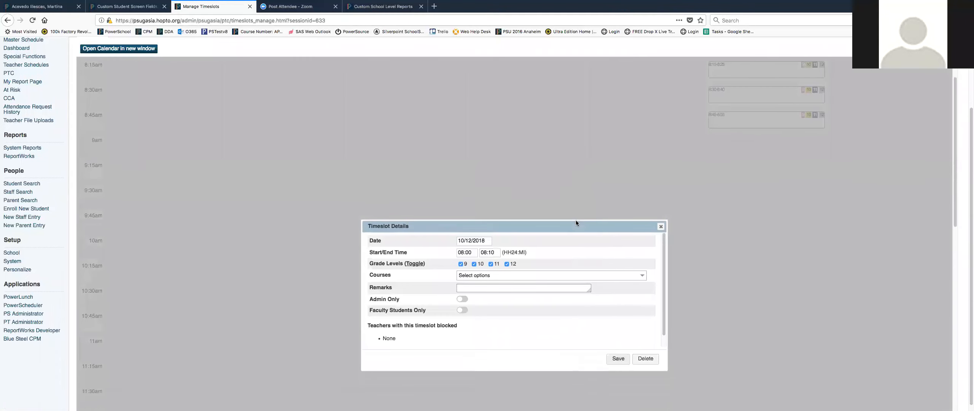
pyautogui.click(641, 247)
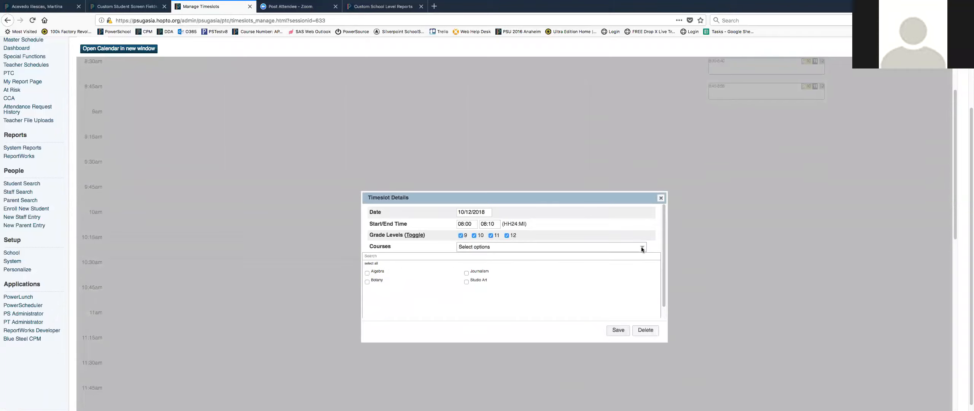
pyautogui.click(660, 198)
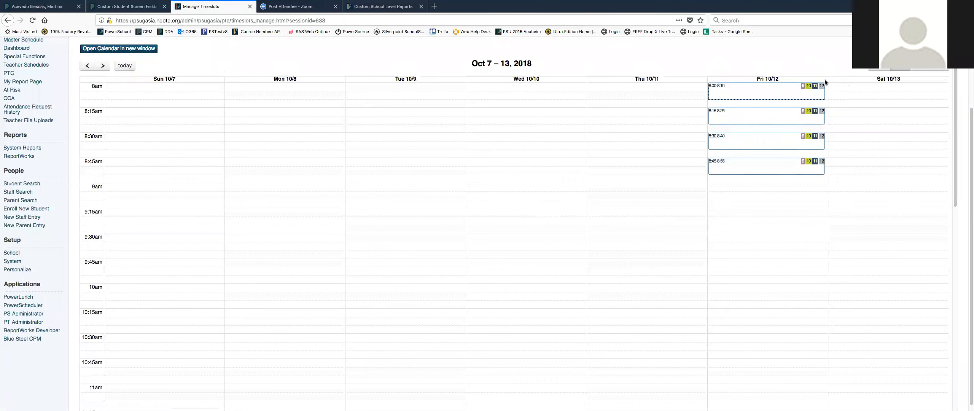
# Open the Friday 8:00 timeslot's details, close them, and return to the Parent Teacher Conference page.
pyautogui.click(754, 90)
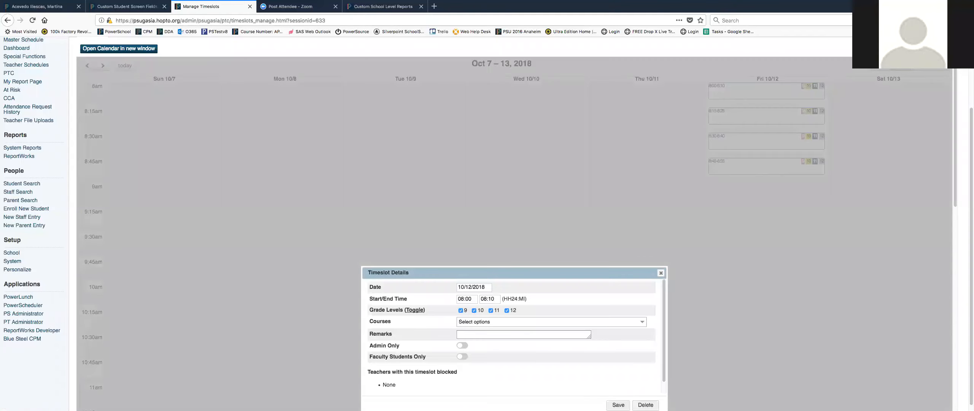
pyautogui.click(660, 273)
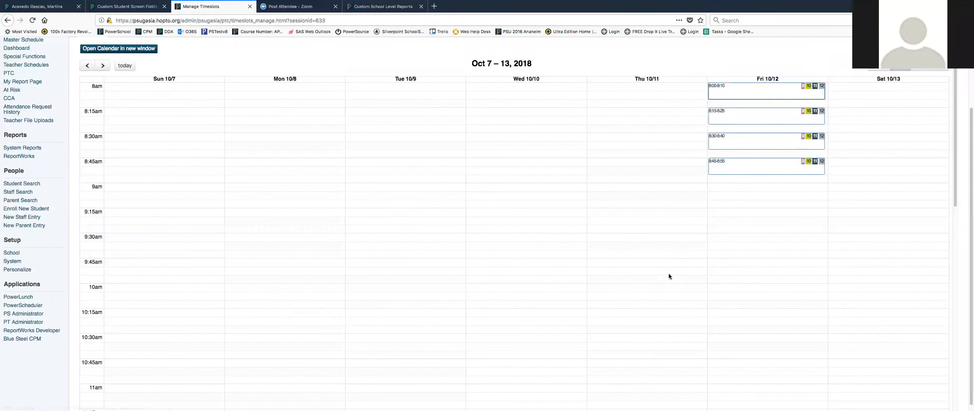
pyautogui.scroll(3, 544, 140)
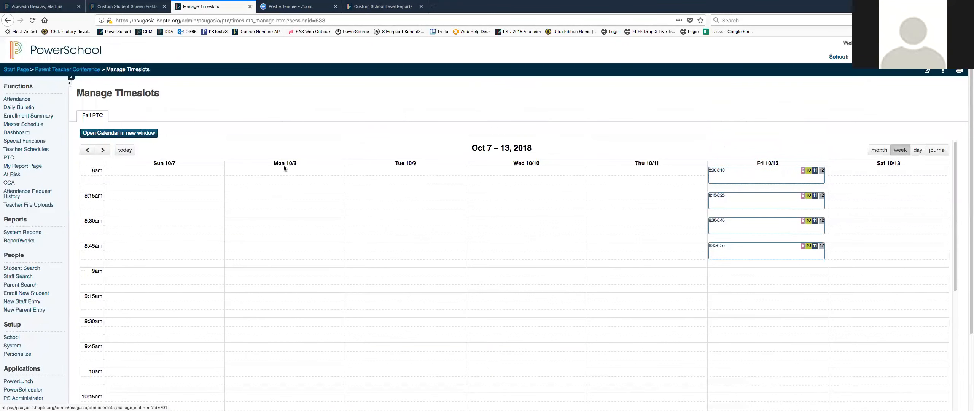
pyautogui.click(10, 159)
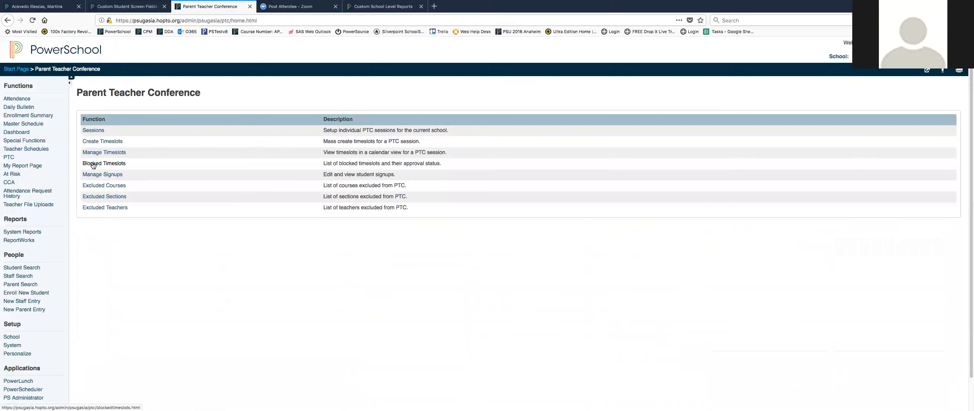
pyautogui.click(93, 164)
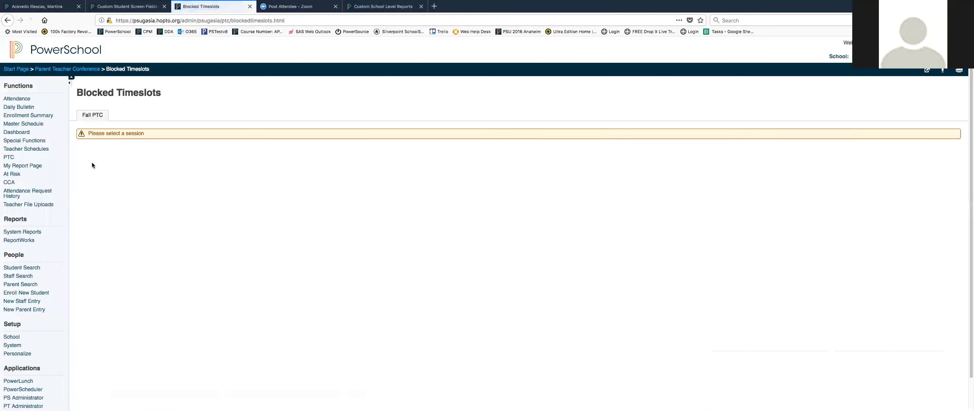
pyautogui.click(92, 115)
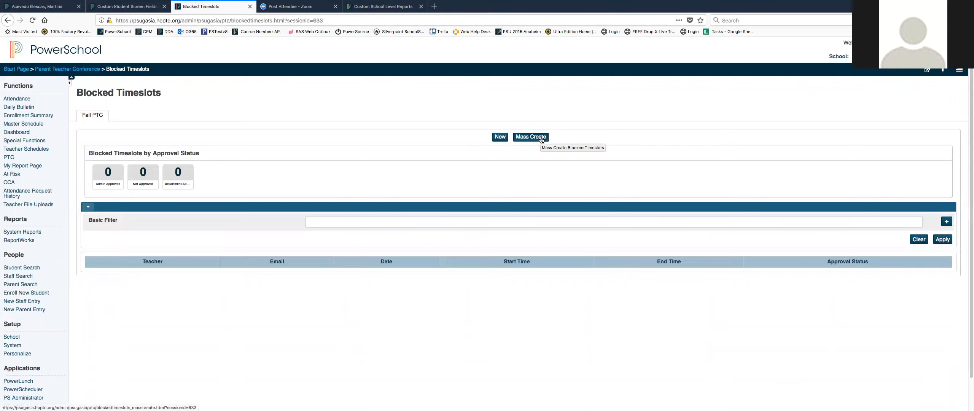
pyautogui.click(500, 138)
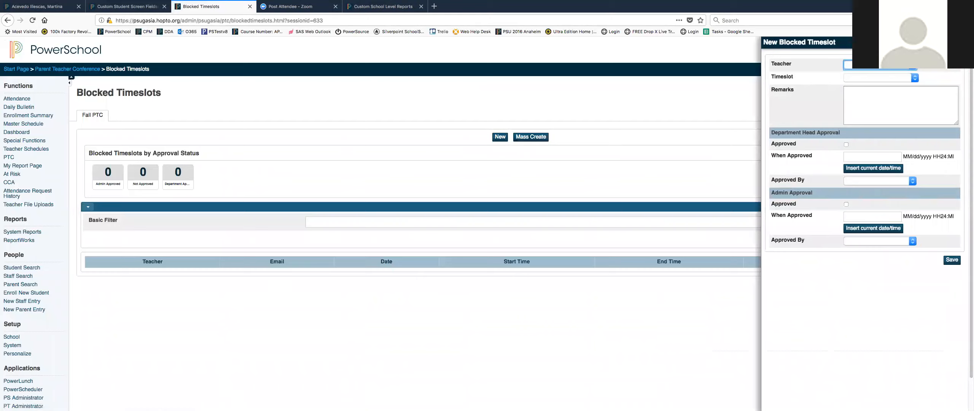
pyautogui.click(880, 65)
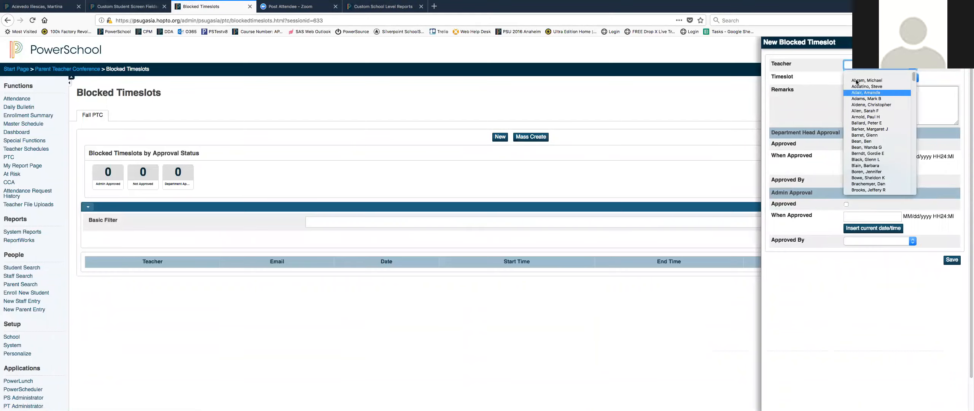
pyautogui.click(871, 81)
pyautogui.click(912, 79)
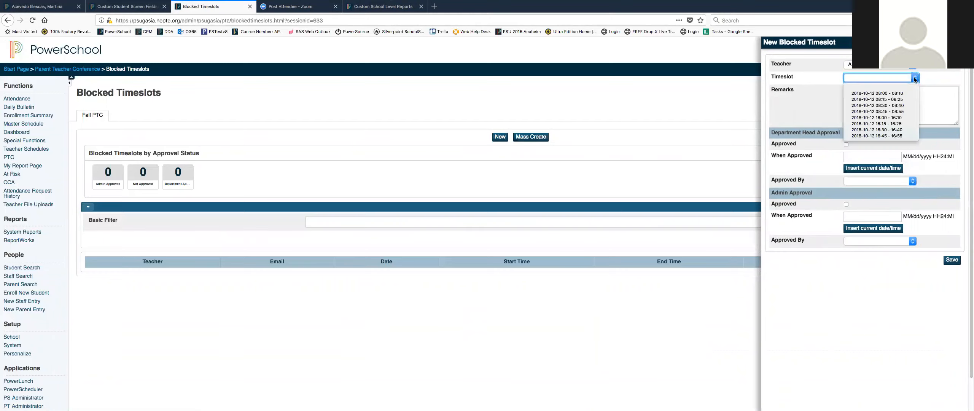
pyautogui.click(896, 94)
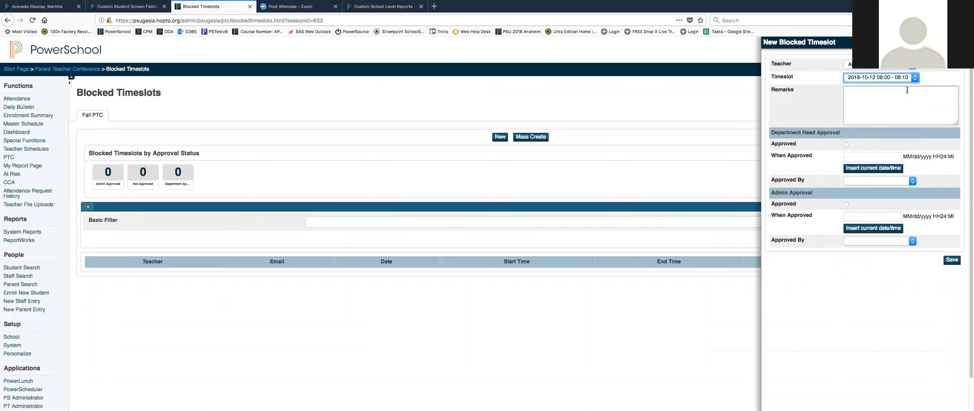
# Mark the blocked timeslot as department-head approved with the current date and time, and save it.
pyautogui.click(846, 145)
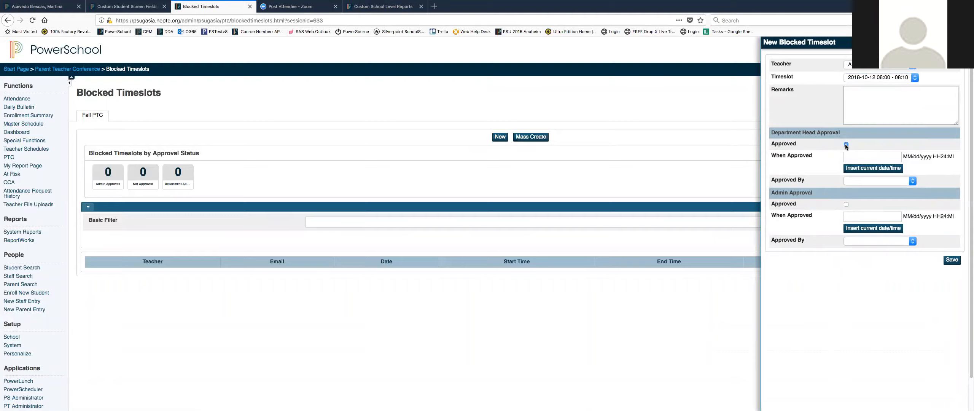
pyautogui.click(867, 171)
pyautogui.click(909, 182)
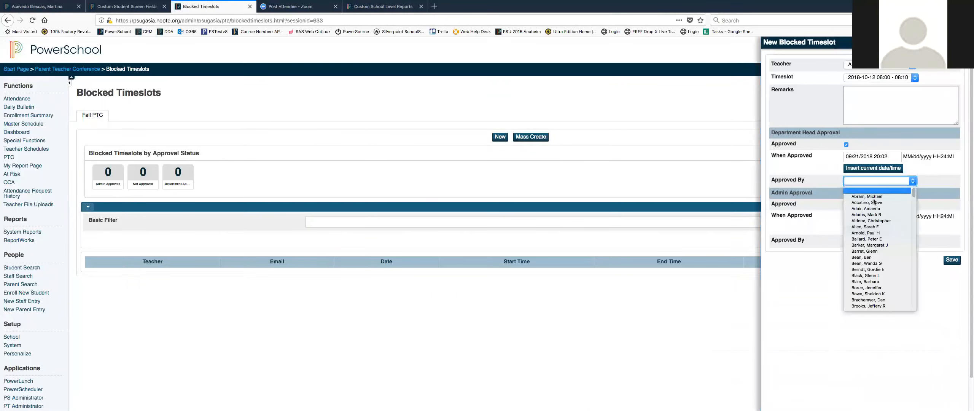
pyautogui.scroll(-6, 877, 236)
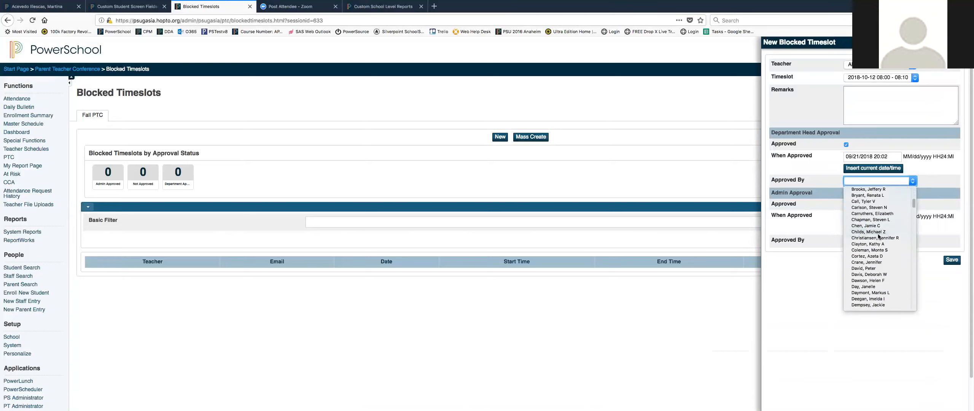
pyautogui.click(929, 170)
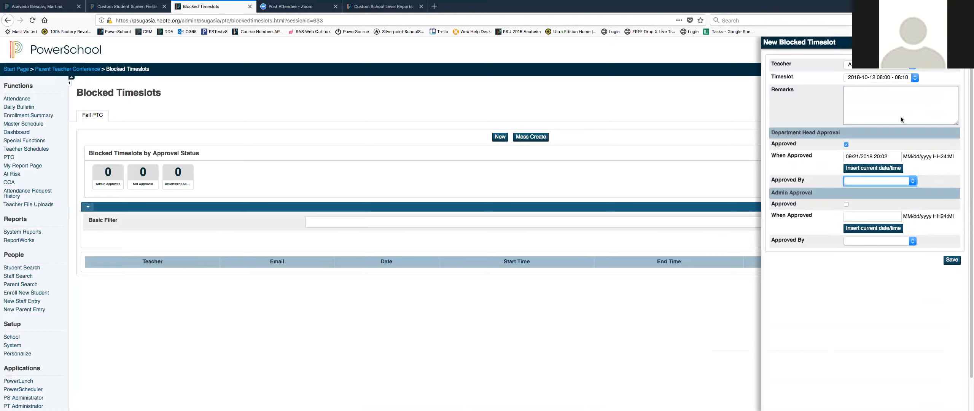
pyautogui.click(951, 261)
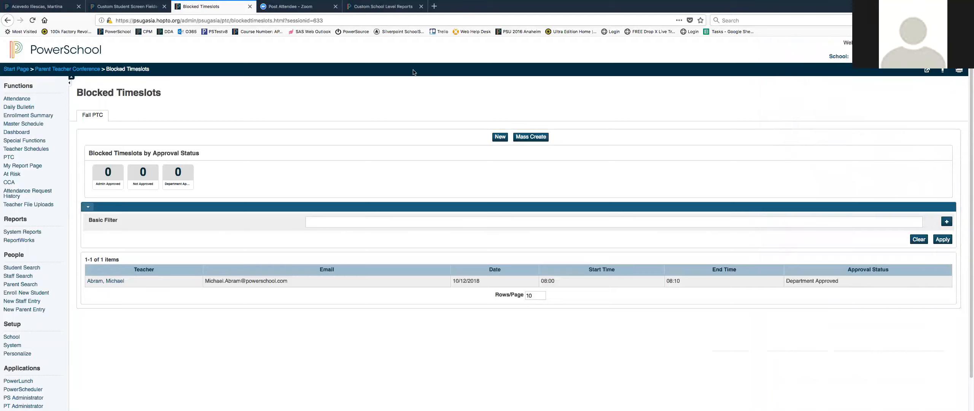
# Delete the newly saved blocked timeslot from the Fall PTC list.
pyautogui.click(33, 20)
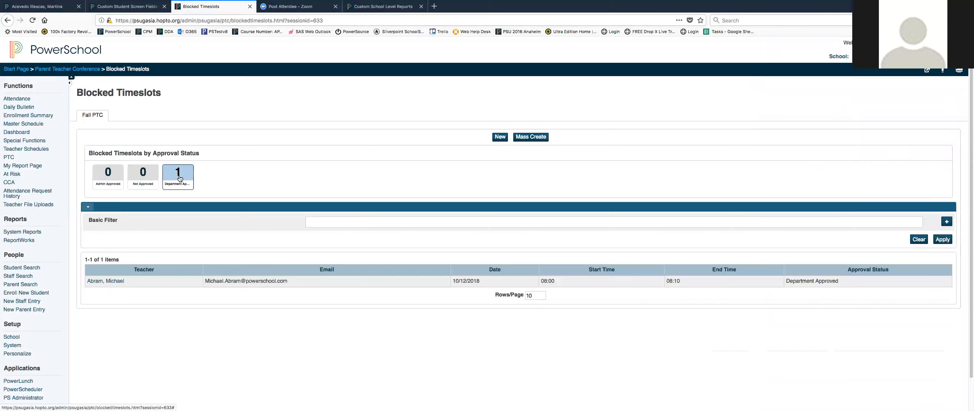
pyautogui.click(105, 281)
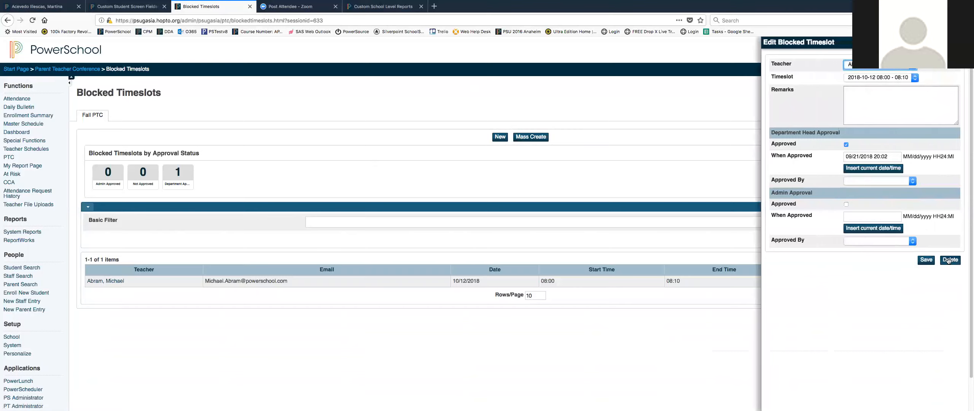
pyautogui.click(948, 260)
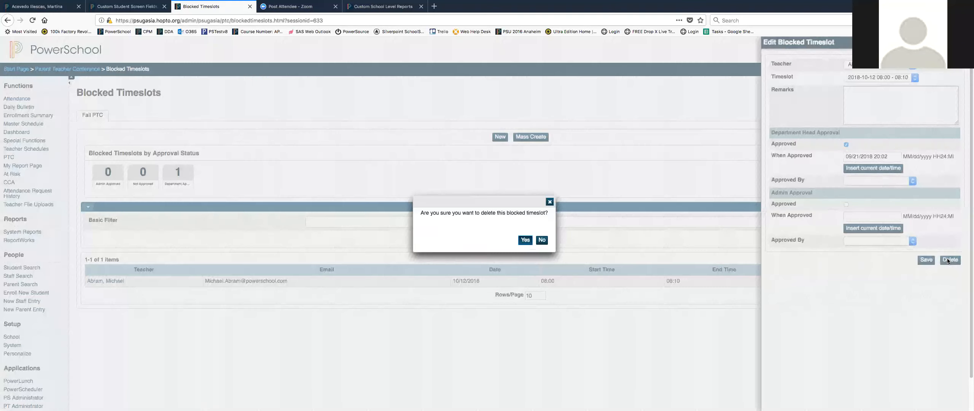
pyautogui.click(524, 239)
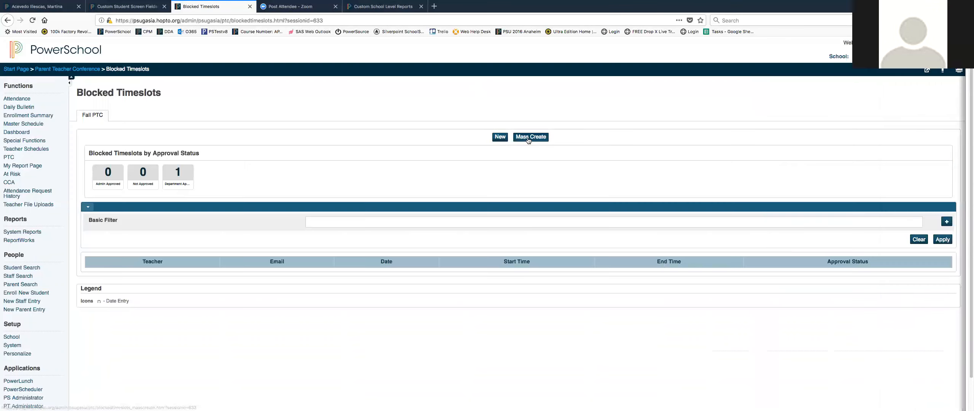
pyautogui.click(527, 140)
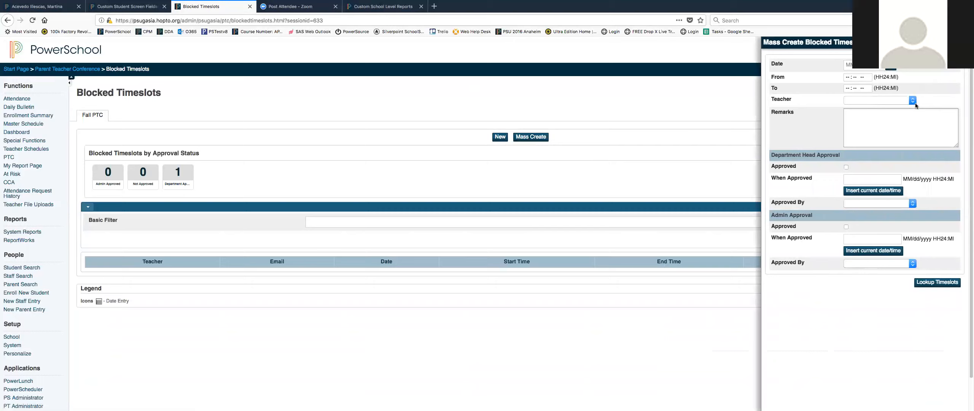
pyautogui.click(849, 65)
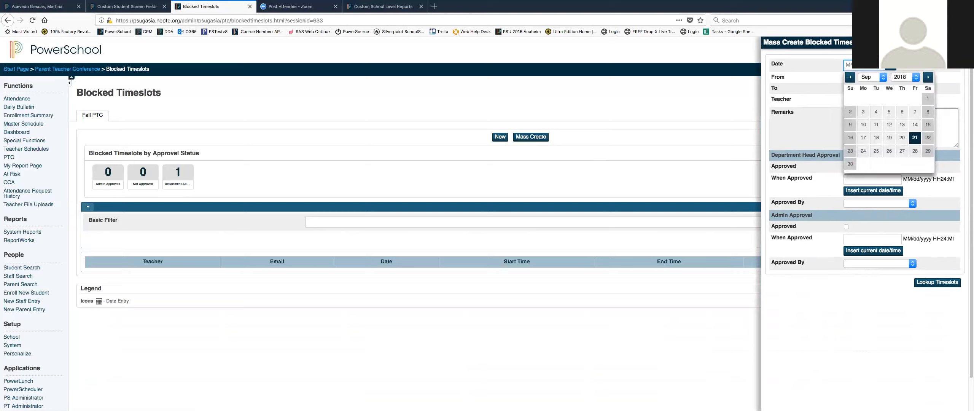
pyautogui.press('Tab')
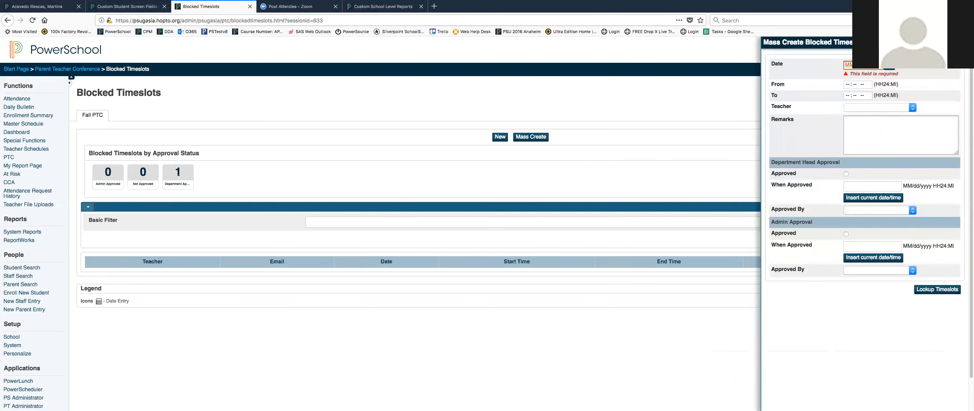
pyautogui.click(961, 42)
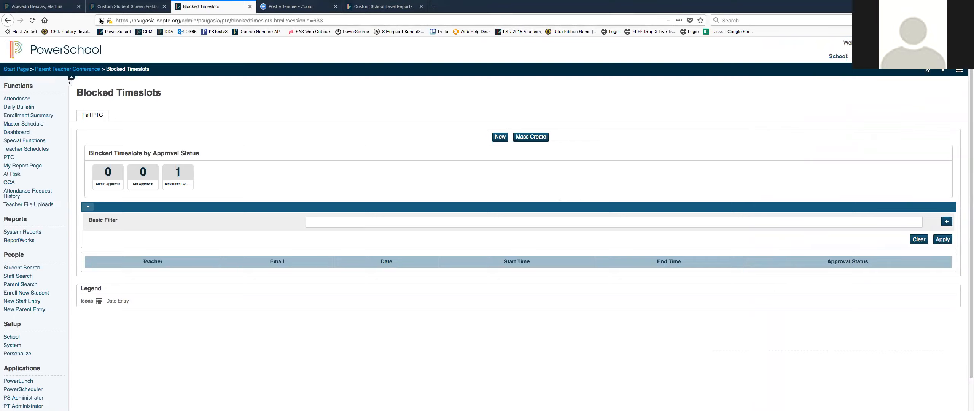
# Reload the Fall PTC blocked timeslots list and return to the Parent Teacher Conference page.
pyautogui.click(32, 21)
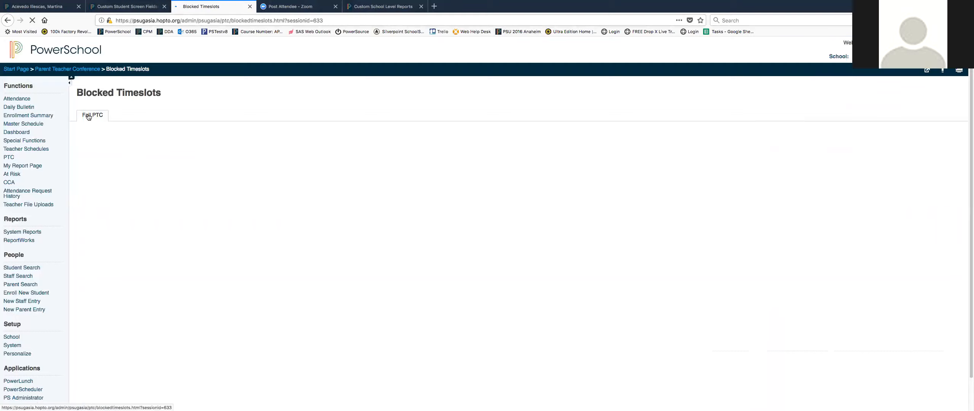
pyautogui.click(88, 116)
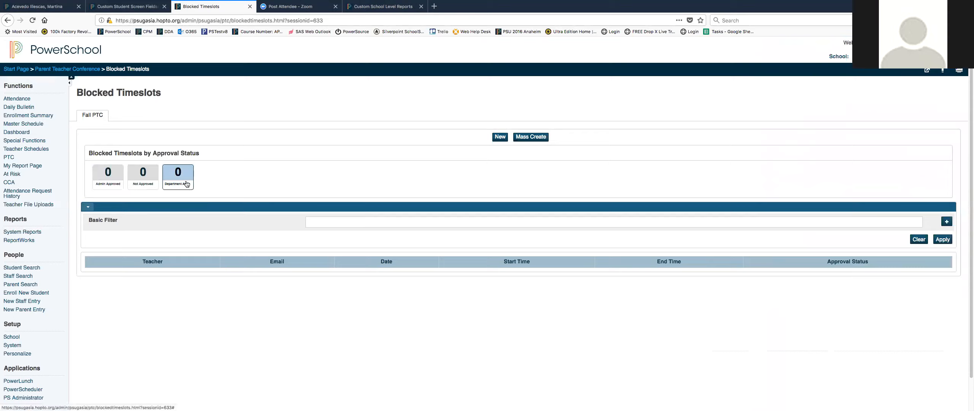
pyautogui.click(14, 159)
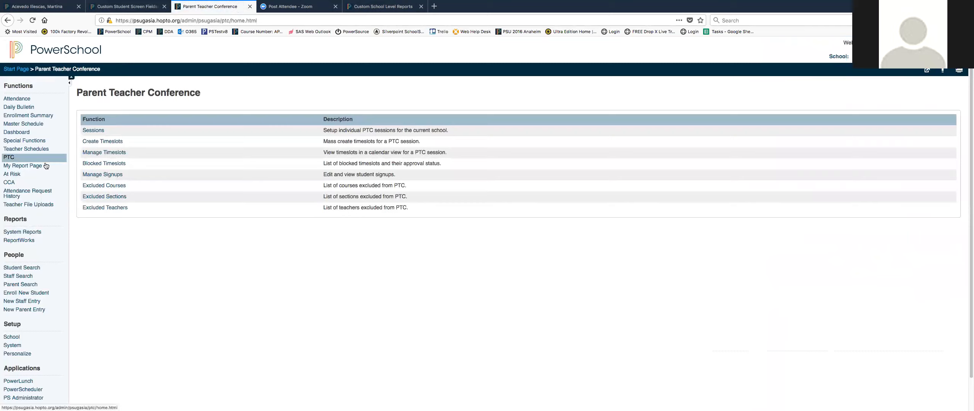
# Book the first student's Studio Art signup in Fall PTC for 10/12/2018, 08:00 - 08:10, and return to the Parent Teacher Conference page.
pyautogui.click(103, 176)
pyautogui.click(95, 115)
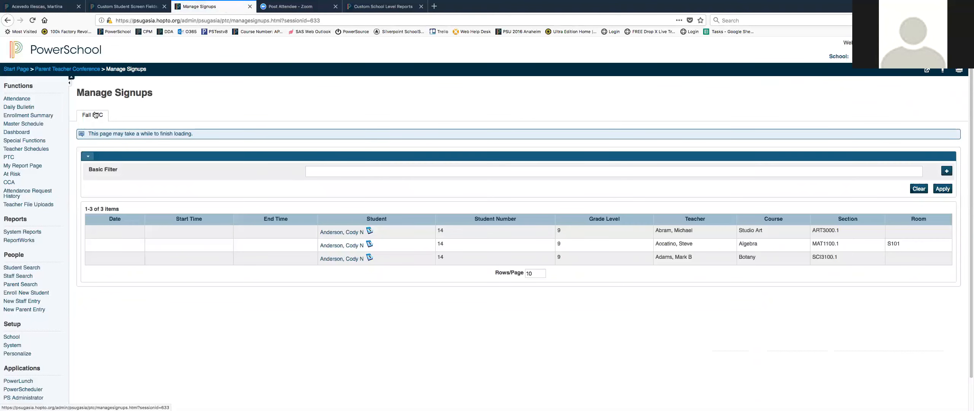
pyautogui.click(326, 231)
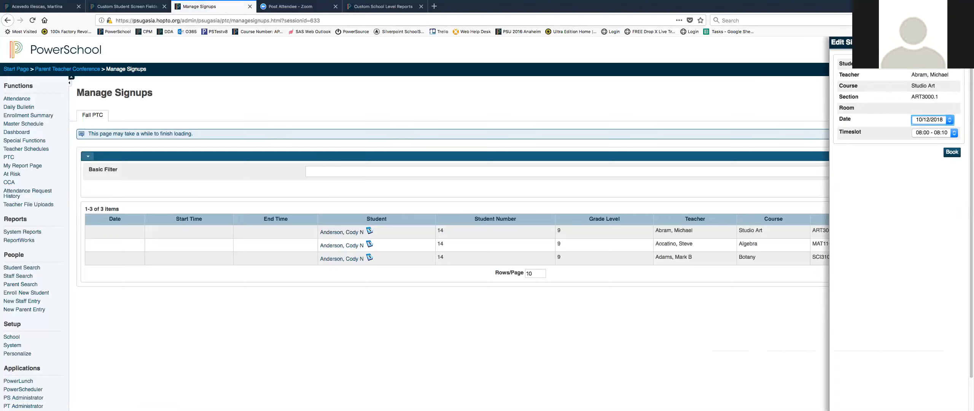
pyautogui.click(952, 152)
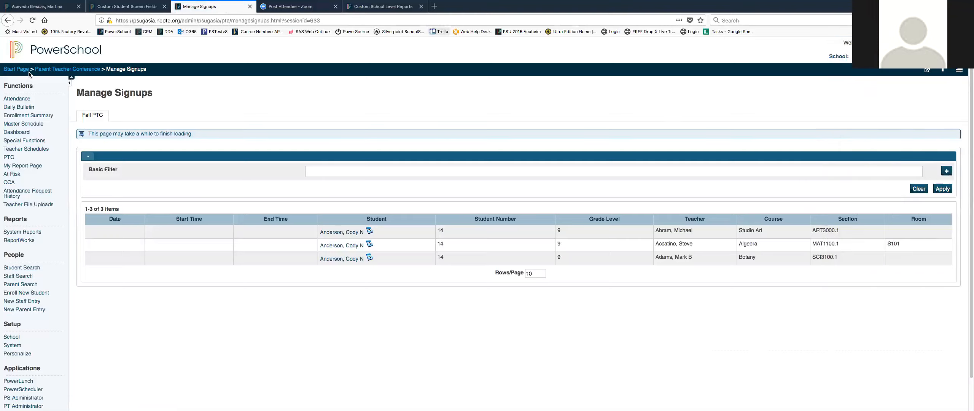
pyautogui.click(9, 158)
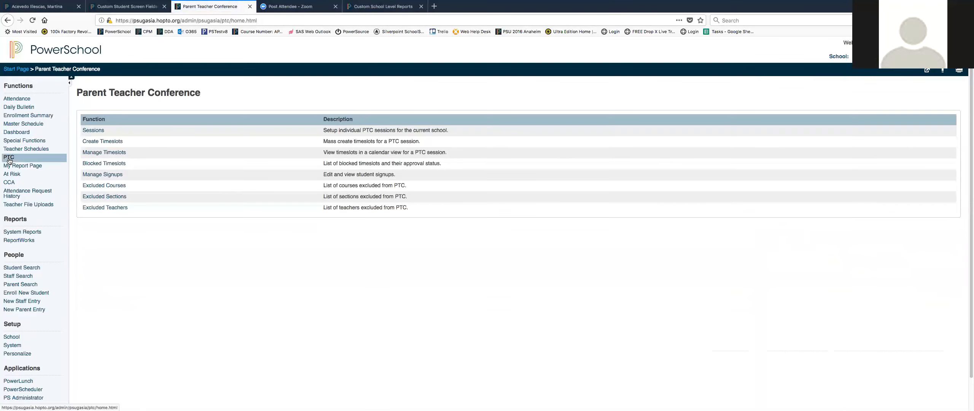
# Open the Excluded Courses list and view the A+ Certification course's PTC exclusion setting, then close that tab.
pyautogui.click(111, 186)
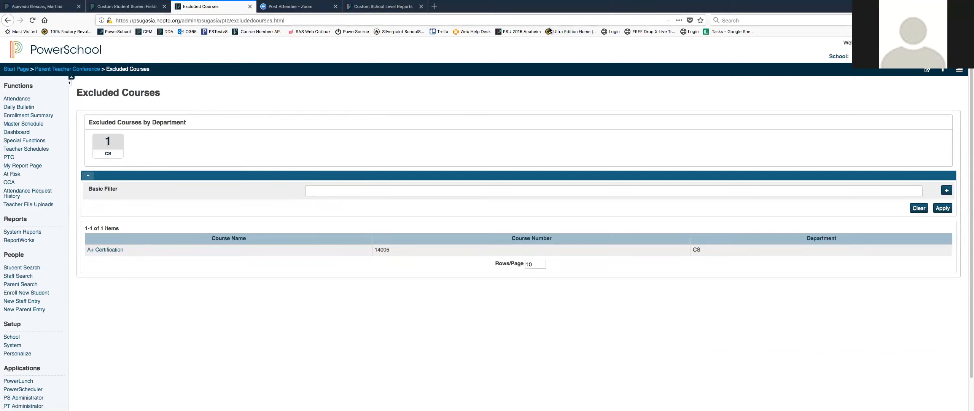
pyautogui.click(99, 253)
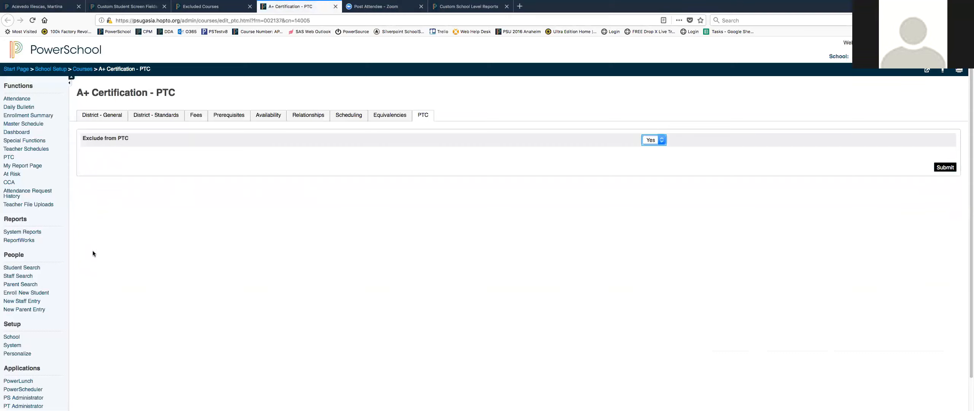
pyautogui.click(335, 7)
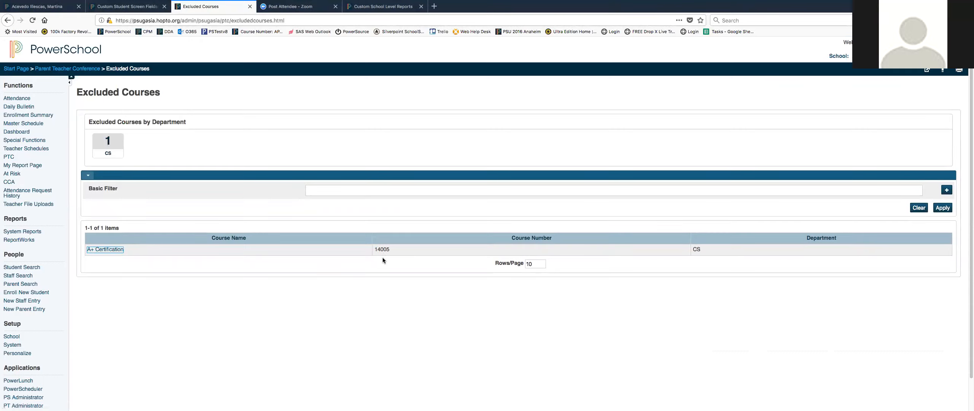
# Reopen the A+ Certification course's PTC settings and inspect its Exclude from PTC options without changing them.
pyautogui.scroll(-1, 111, 234)
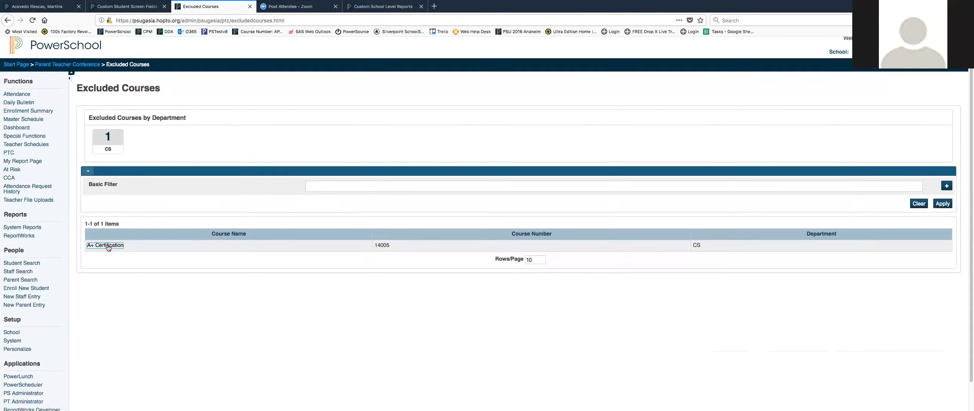
pyautogui.click(108, 245)
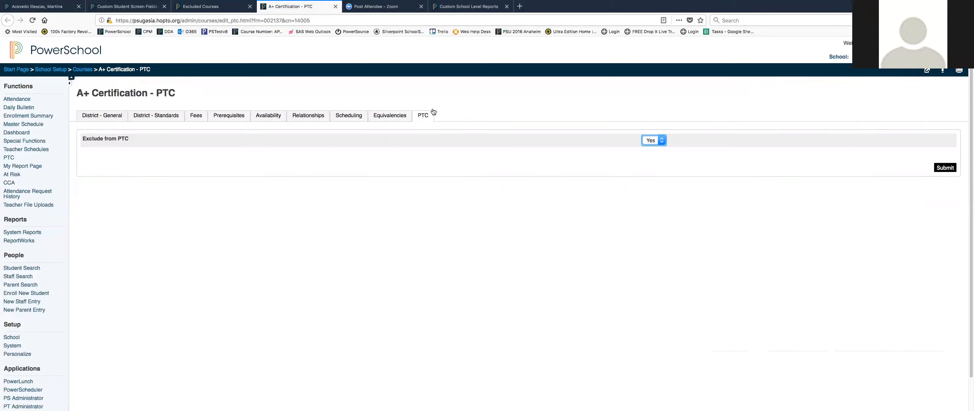
pyautogui.scroll(-1, 425, 132)
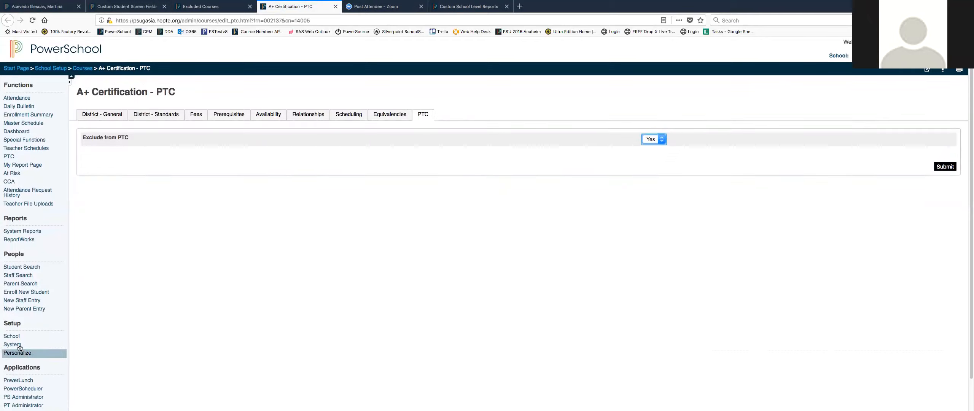
pyautogui.scroll(1, 59, 314)
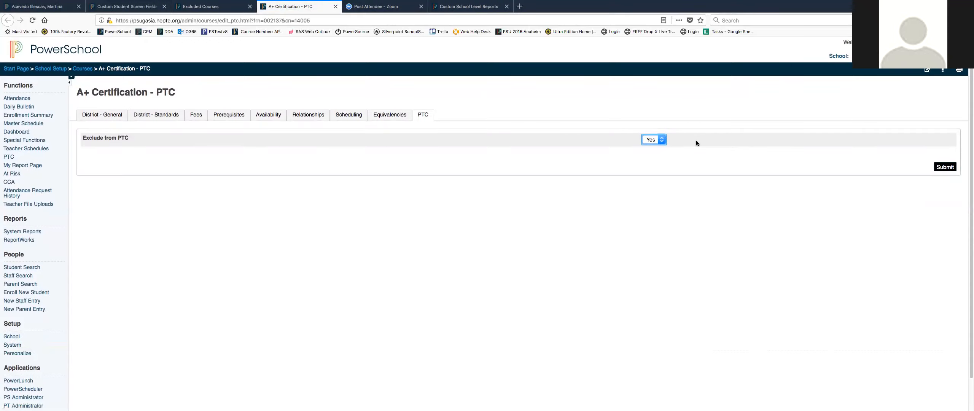
pyautogui.click(661, 140)
pyautogui.click(750, 137)
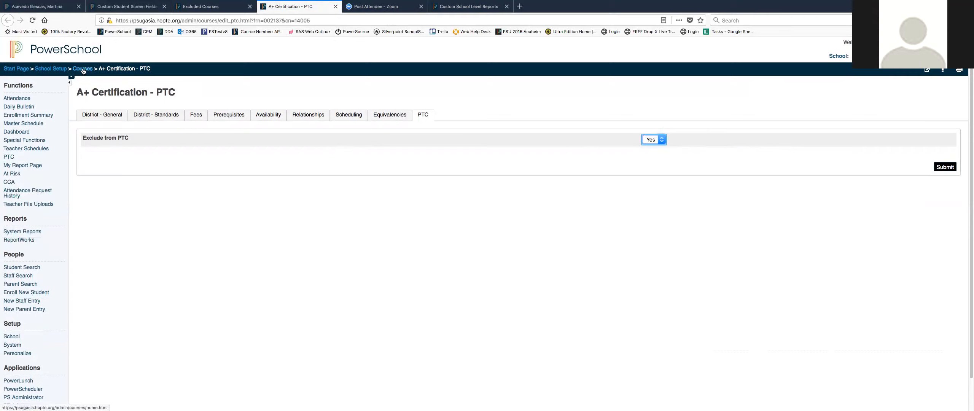
# Open School Setup, briefly try the Sections page, and go to the Courses list instead.
pyautogui.click(5, 337)
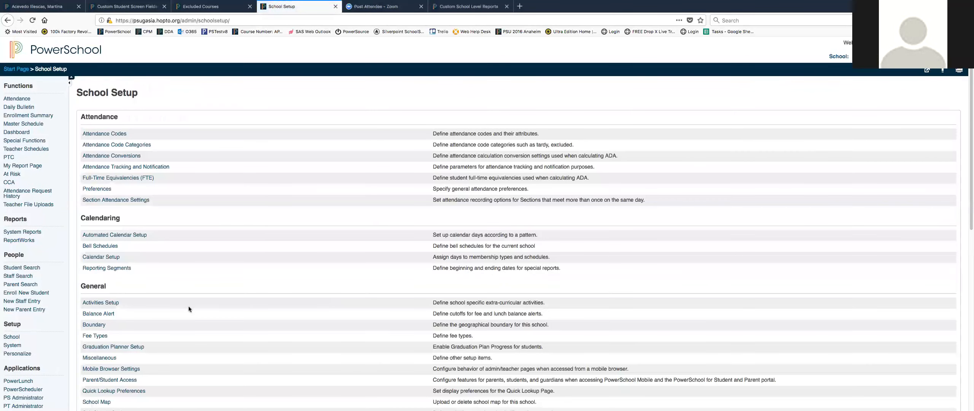
pyautogui.scroll(-9, 189, 306)
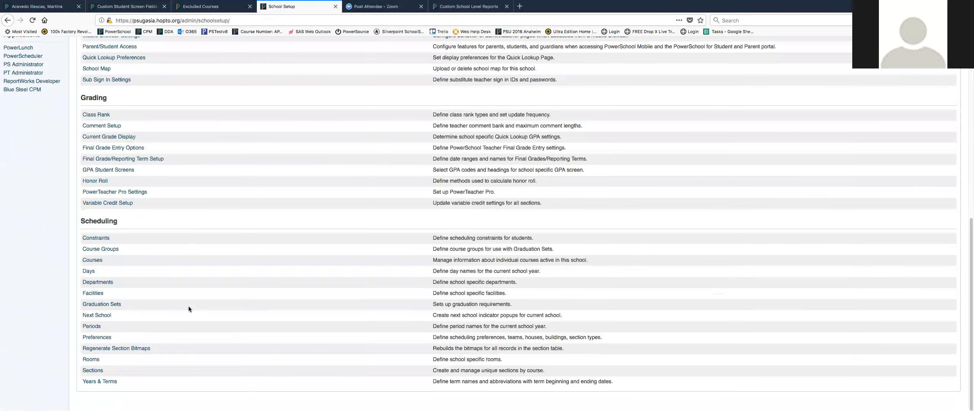
pyautogui.click(94, 370)
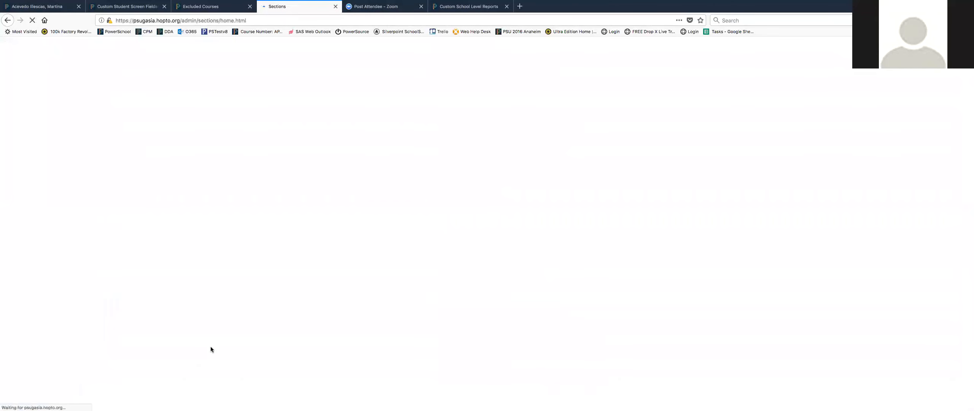
pyautogui.click(8, 20)
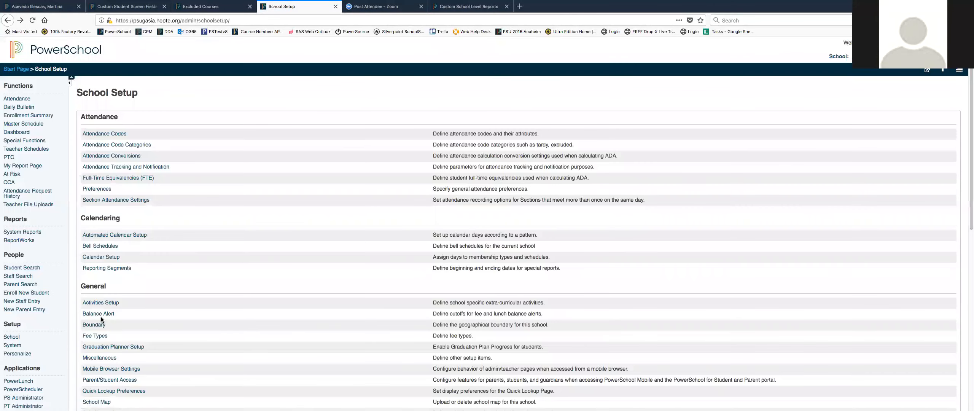
pyautogui.scroll(-5, 102, 319)
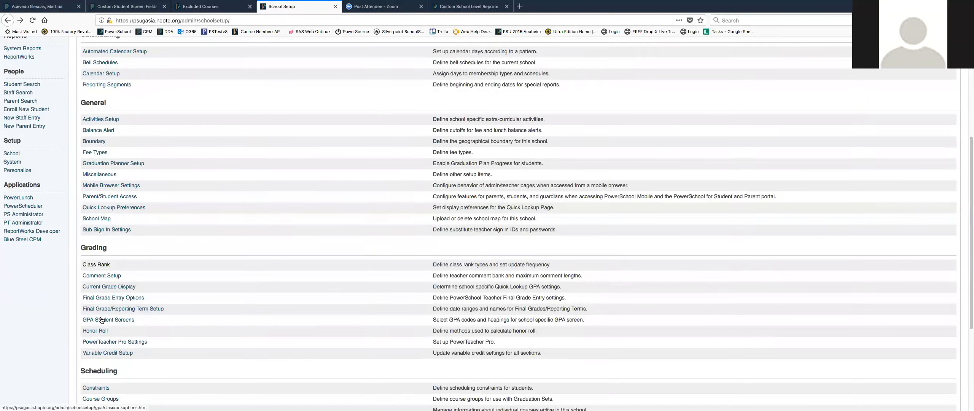
pyautogui.scroll(-2, 101, 320)
pyautogui.click(93, 326)
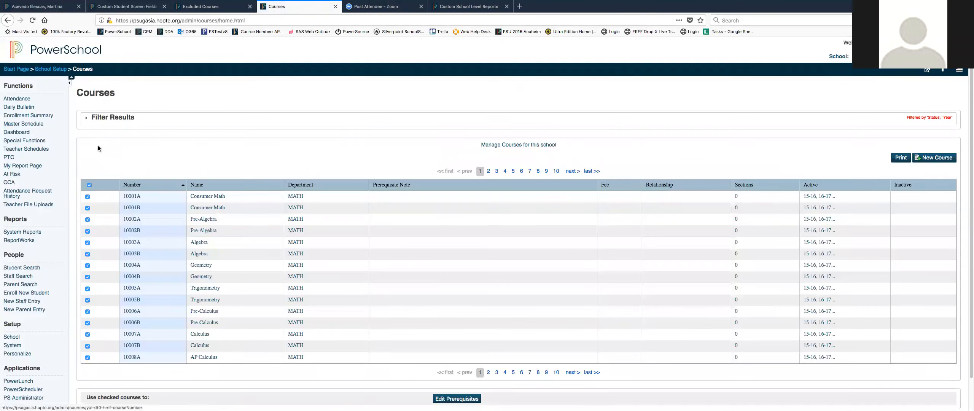
# Filter the courses by course name "Jou" and open the Journalism 12006A course.
pyautogui.click(87, 119)
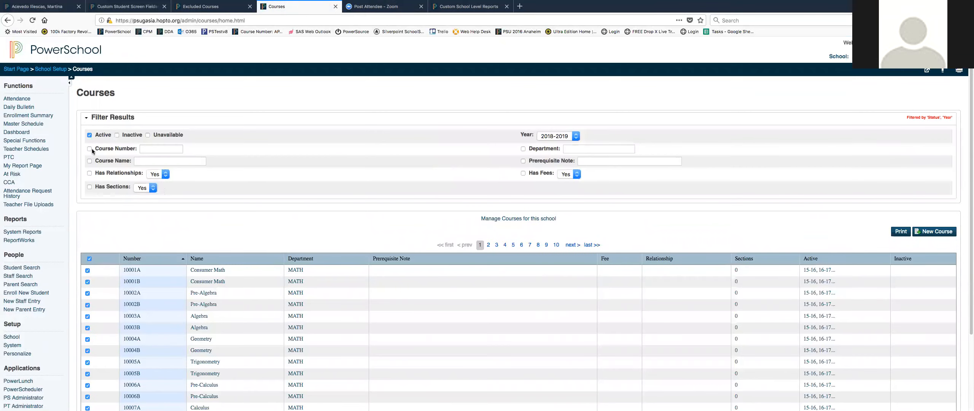
pyautogui.click(88, 161)
pyautogui.click(157, 161)
pyautogui.write('Jour')
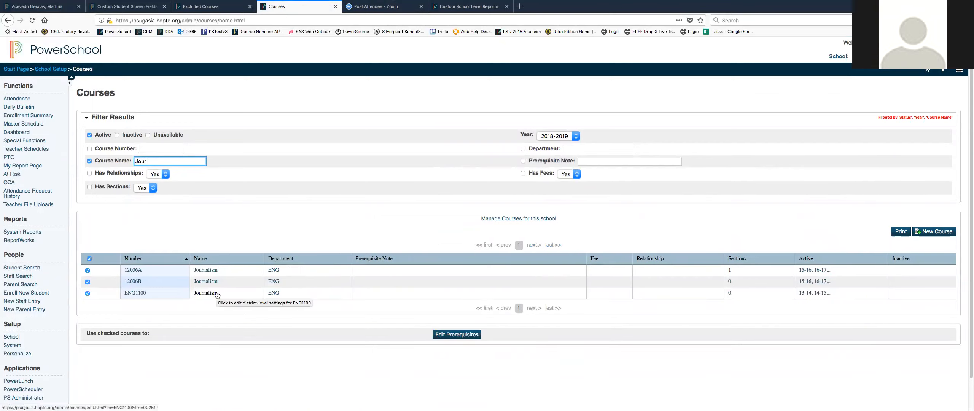
pyautogui.click(205, 270)
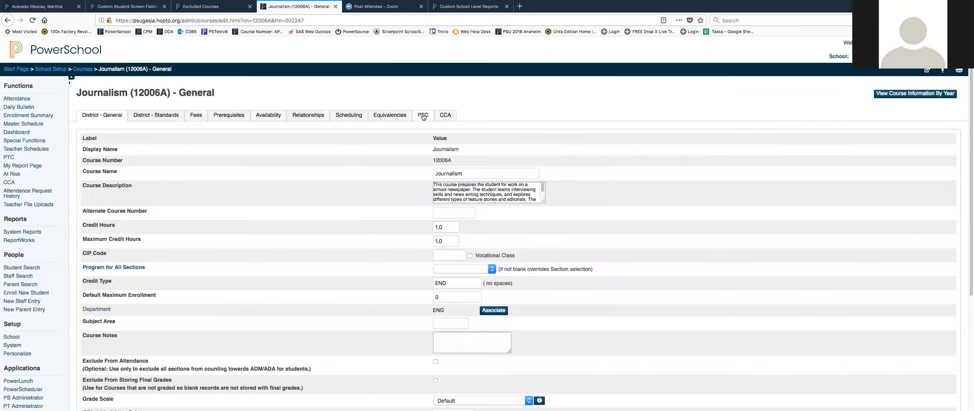
# View the Journalism course's Exclude from PTC setting, then return to the Parent Teacher Conference page.
pyautogui.click(423, 116)
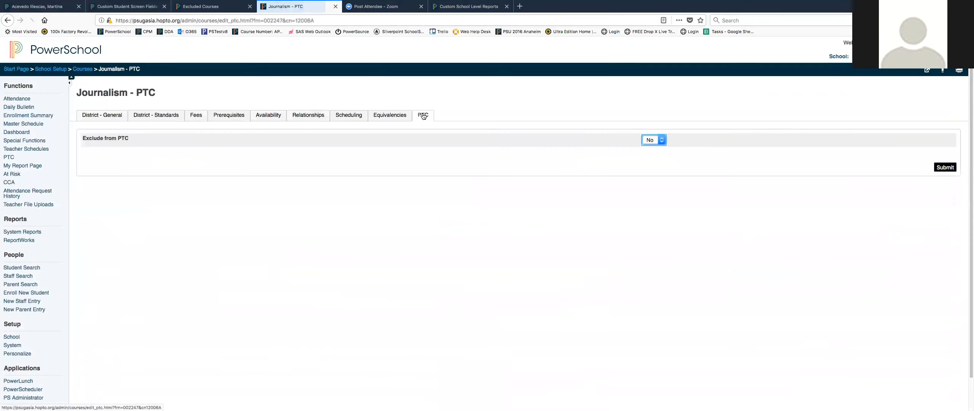
pyautogui.click(663, 139)
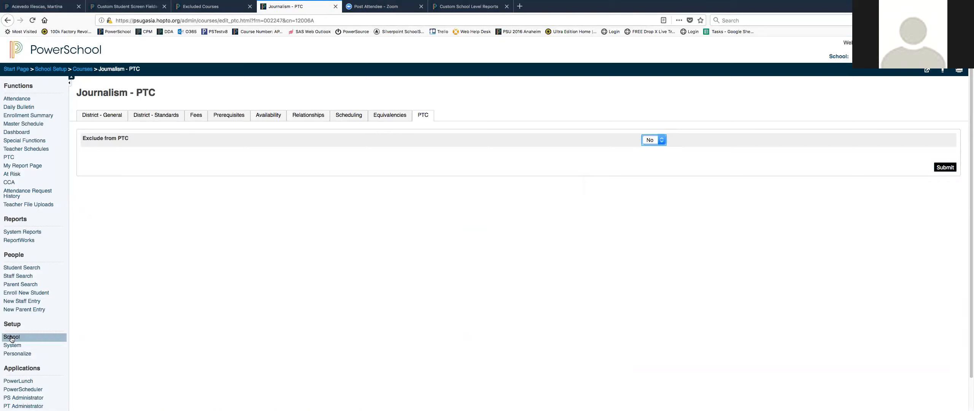
pyautogui.click(10, 158)
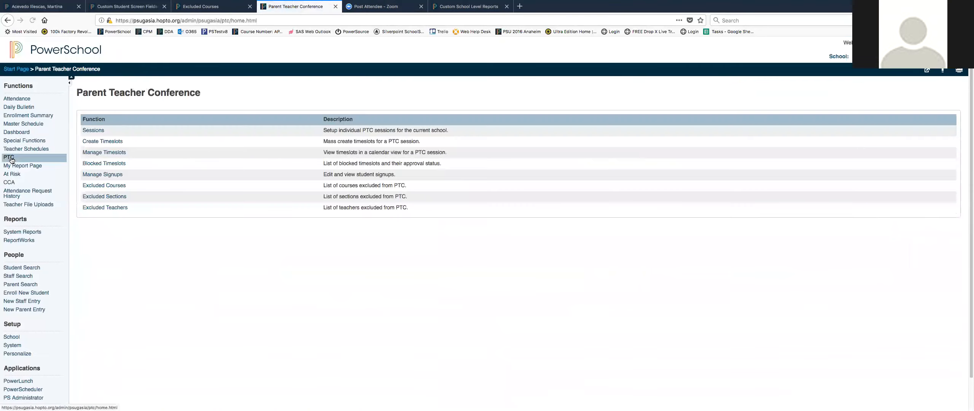
# Open the Excluded Sections list, then go to the Sections page in School Setup.
pyautogui.click(101, 196)
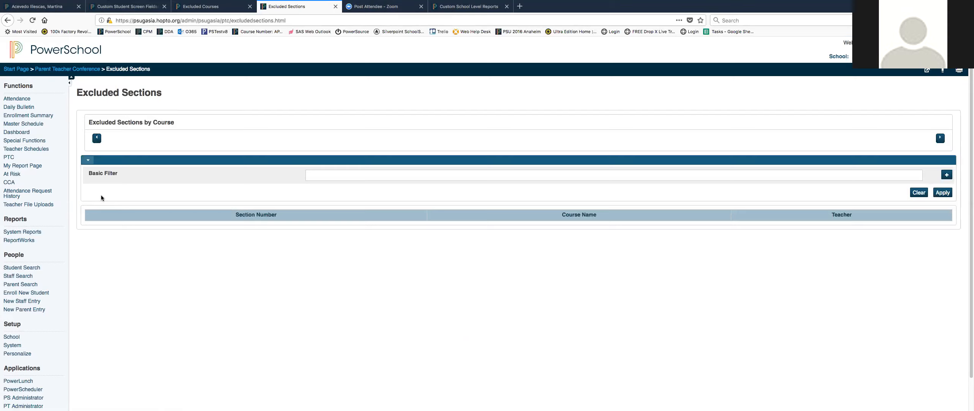
pyautogui.click(12, 336)
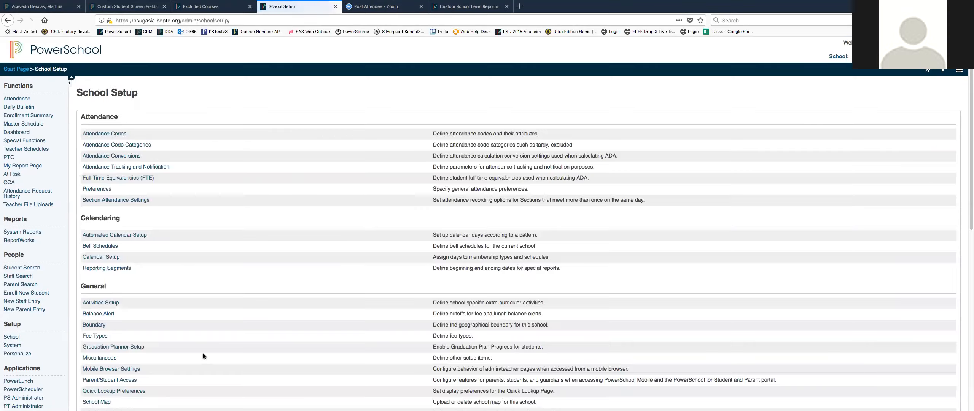
pyautogui.scroll(-10, 203, 356)
pyautogui.click(97, 370)
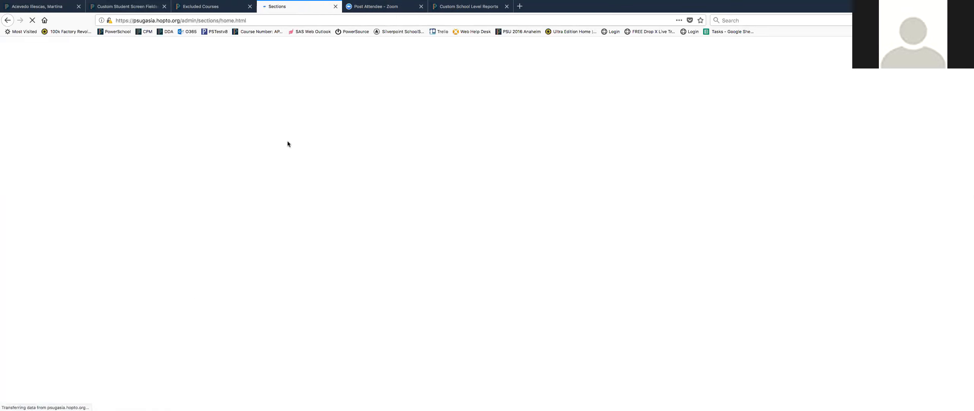
# Select the ART300 2D Design course, start a new section, and inspect its Exclude from PTC option.
pyautogui.click(37, 93)
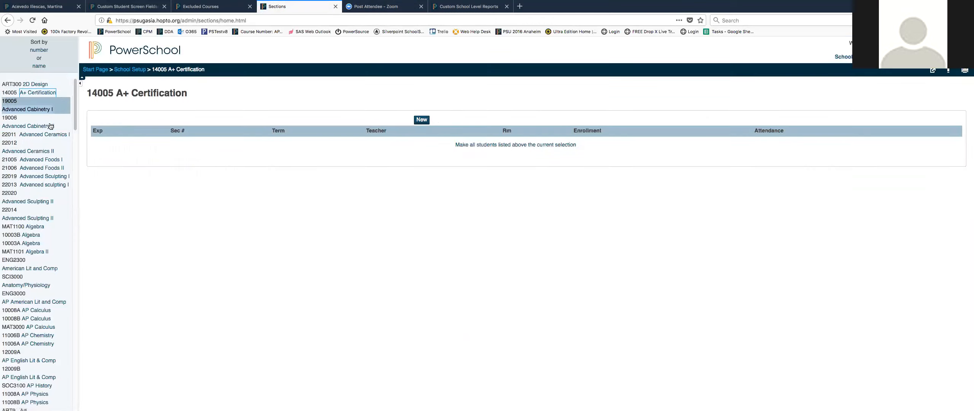
pyautogui.click(36, 84)
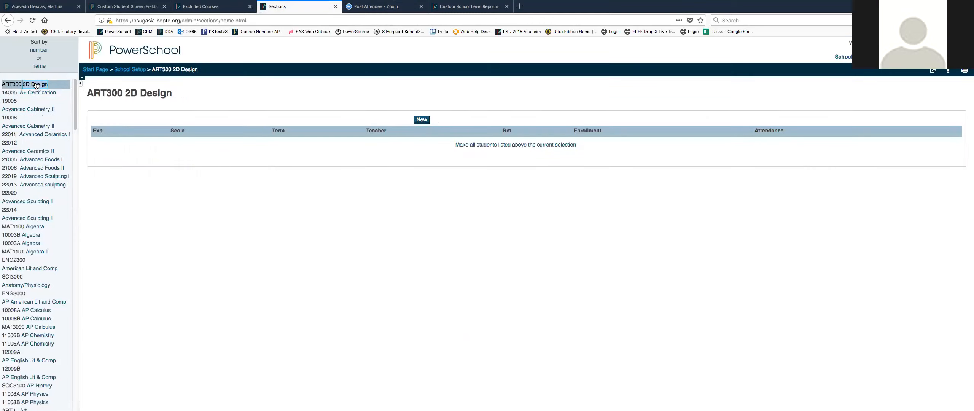
pyautogui.click(422, 120)
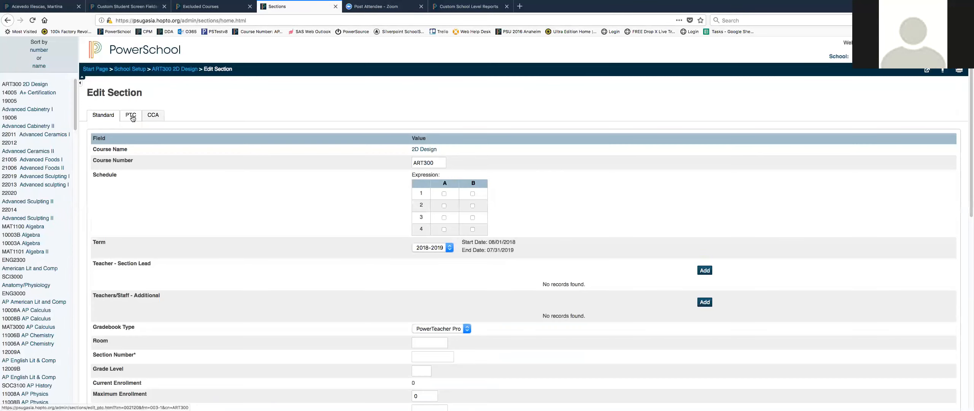
pyautogui.click(132, 116)
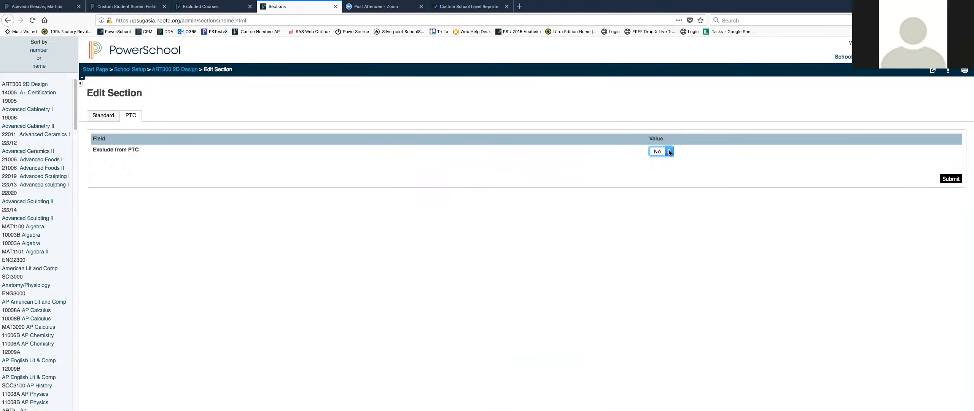
pyautogui.click(669, 152)
pyautogui.click(33, 96)
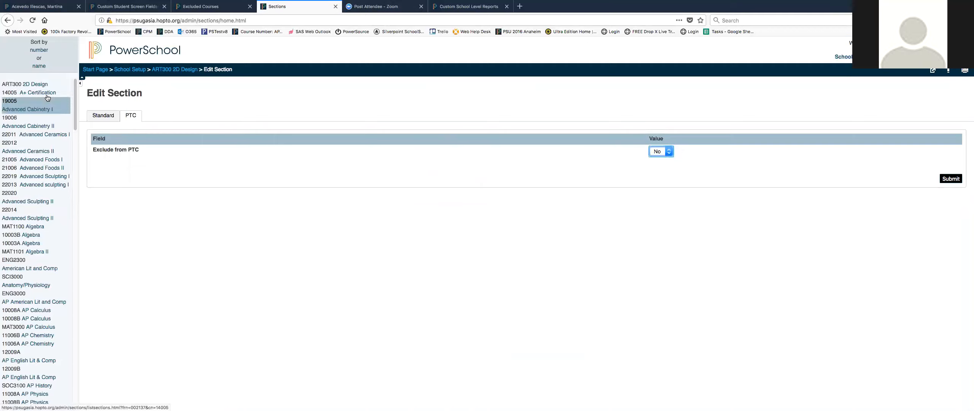
# Return to the Parent Teacher Conference page and open the Excluded Teachers list.
pyautogui.click(95, 70)
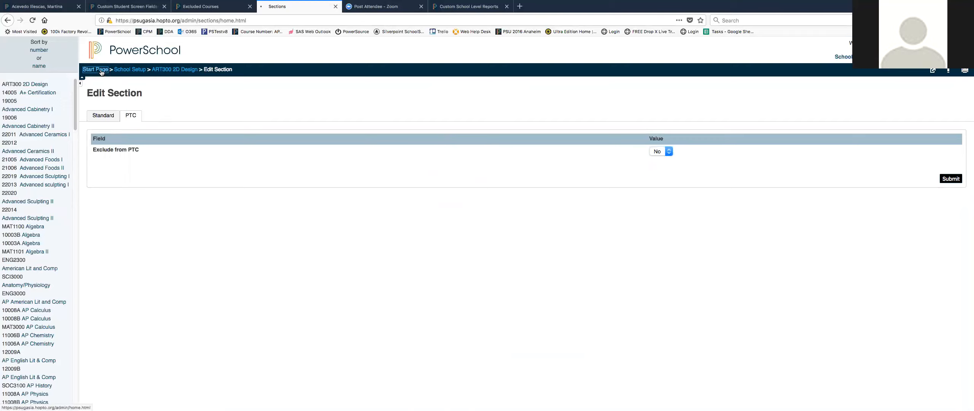
pyautogui.click(9, 157)
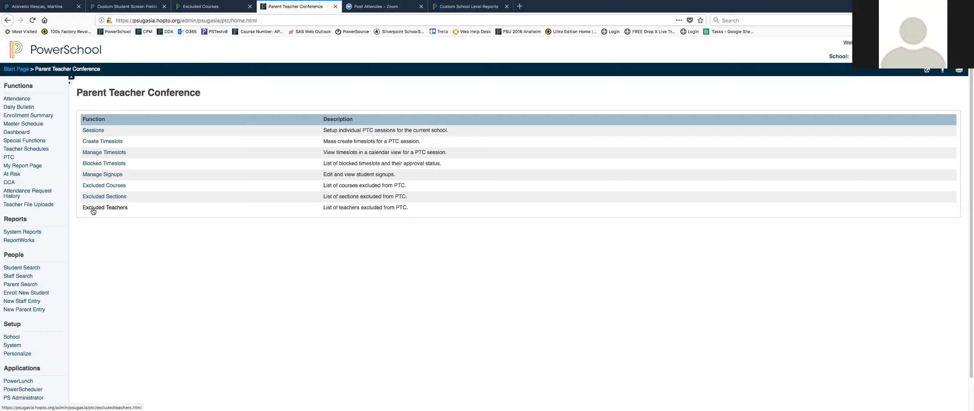
pyautogui.click(93, 207)
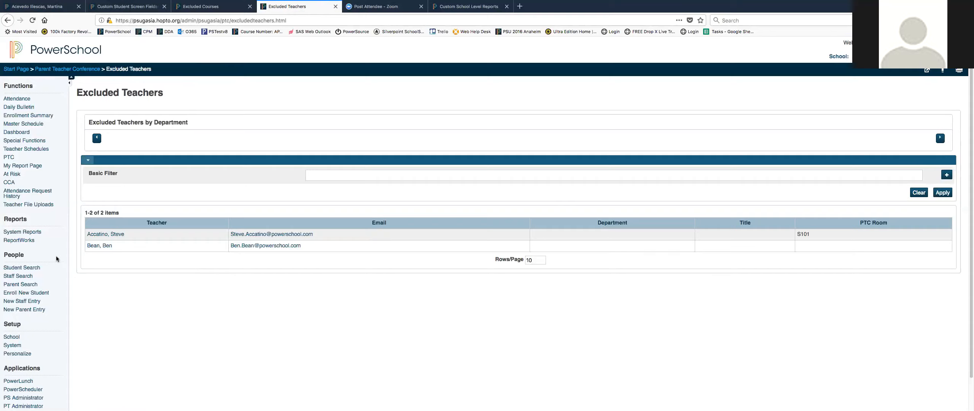
# Search staff starting with A and open the first staff member's PTC exclusion and room settings.
pyautogui.click(16, 69)
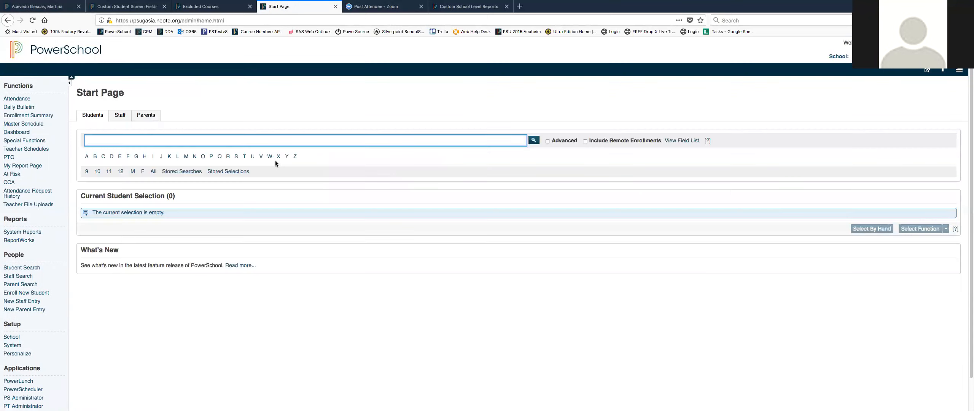
pyautogui.click(120, 116)
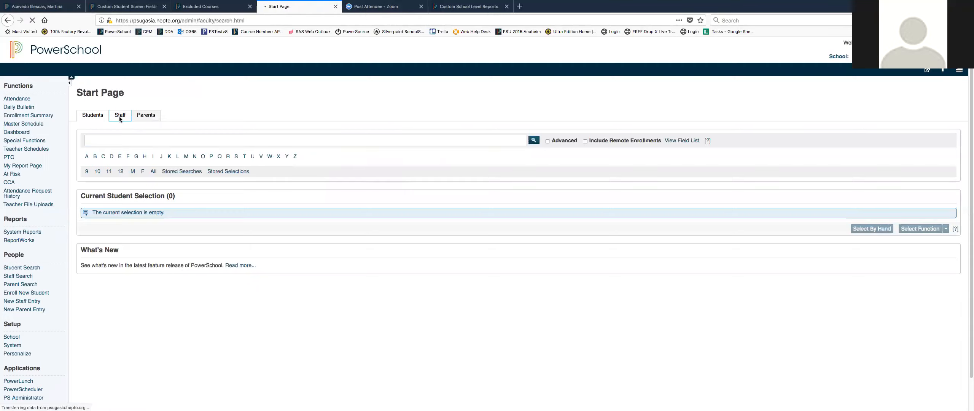
pyautogui.click(87, 156)
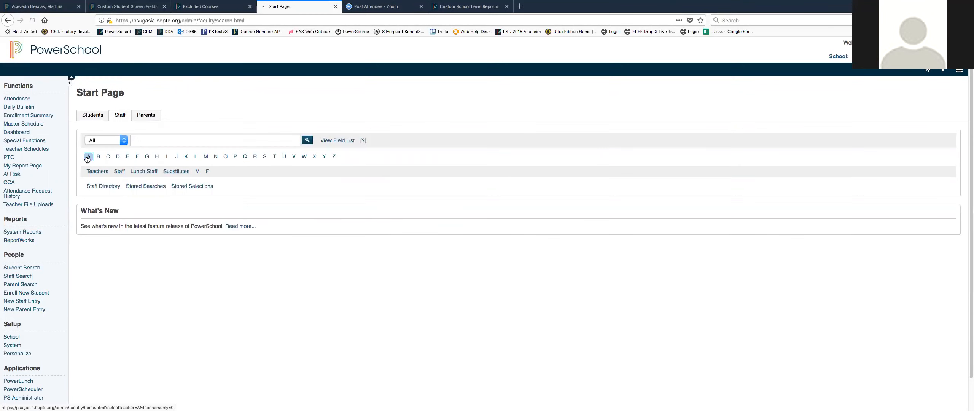
pyautogui.click(107, 117)
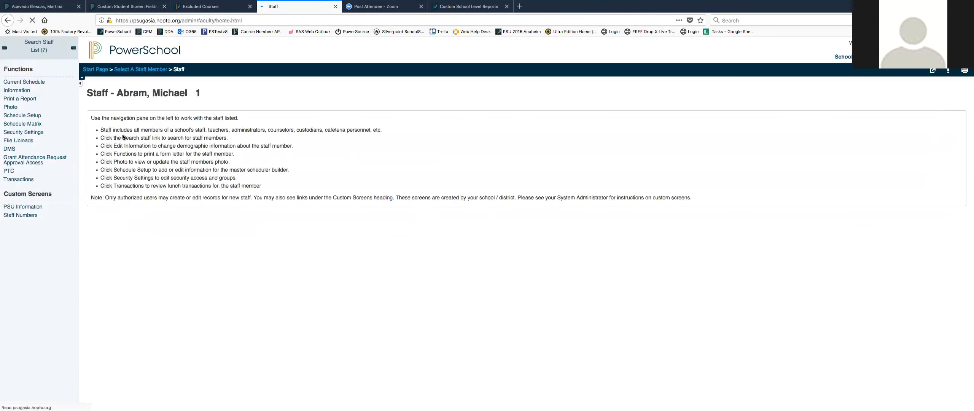
pyautogui.click(8, 172)
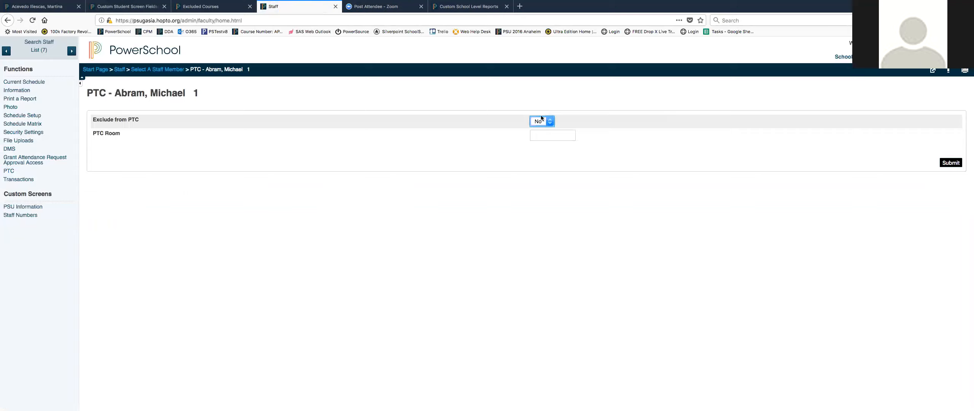
# Return to the Parent Teacher Conference page and close the browser window.
pyautogui.click(477, 197)
pyautogui.moveTo(530, 135)
pyautogui.click(99, 71)
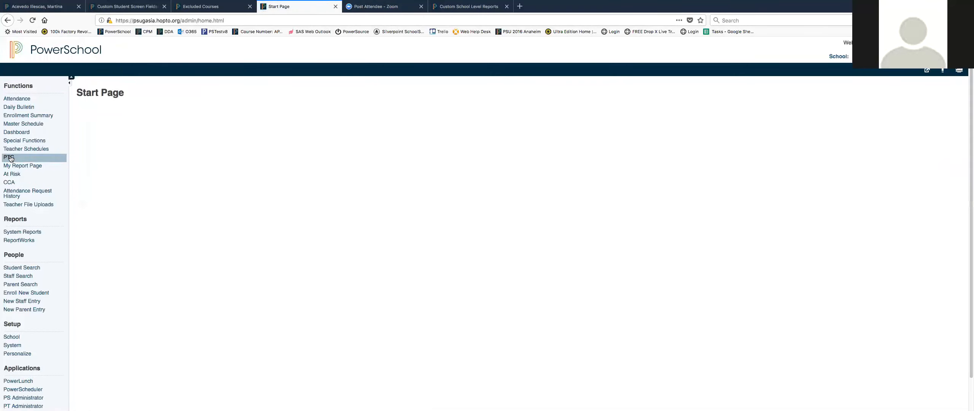
pyautogui.click(22, 160)
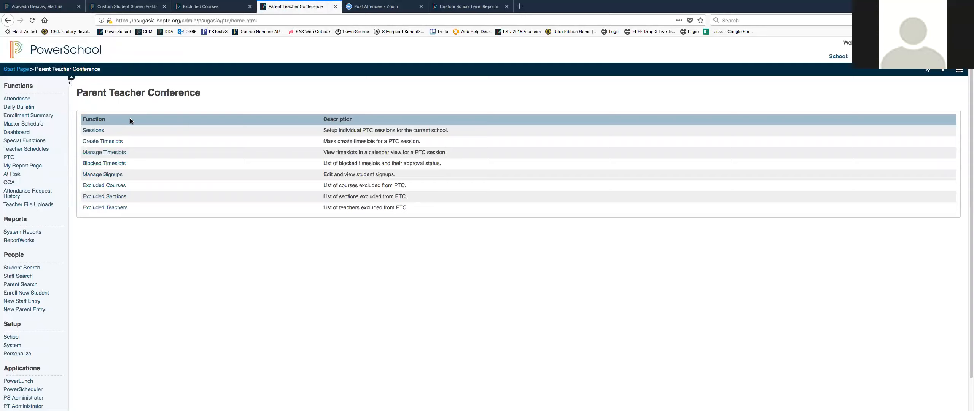
pyautogui.moveTo(467, 2)
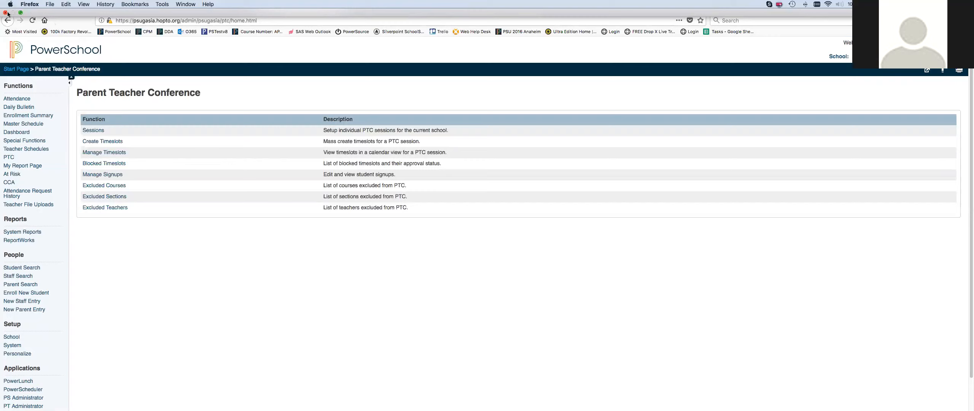
pyautogui.click(20, 13)
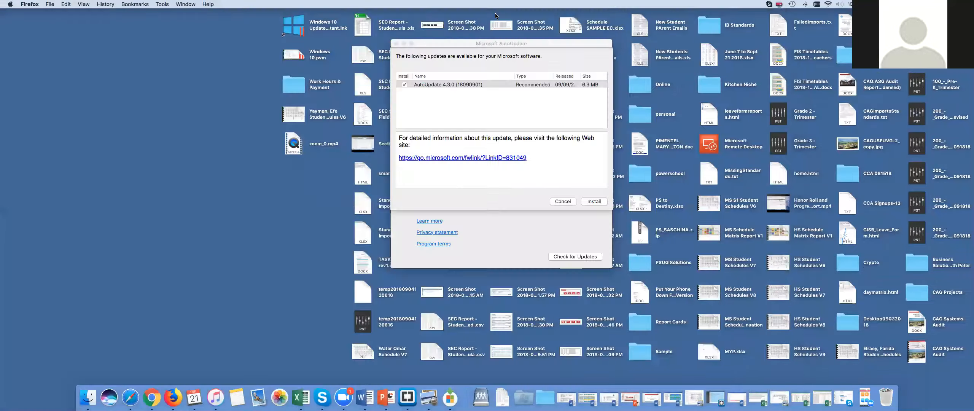